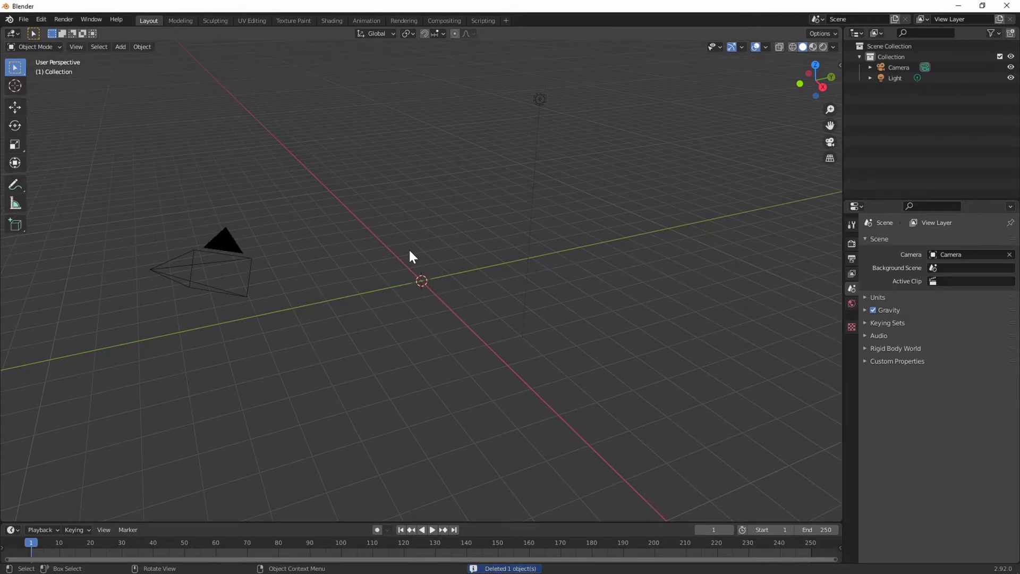
# Undo the default cube's deletion and delete the cube again.
pyautogui.hotkey('ctrl', 'z')
pyautogui.press('x')
pyautogui.press('x')
pyautogui.click(394, 254)
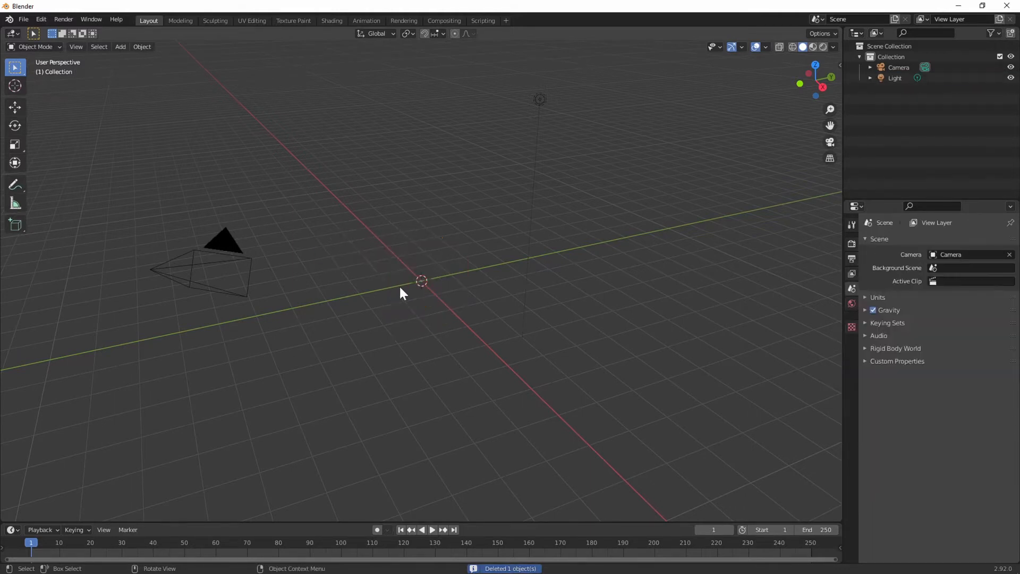
# Add a cylinder mesh at the world origin.
pyautogui.hotkey('shift', 'a')
pyautogui.moveTo(425, 268)
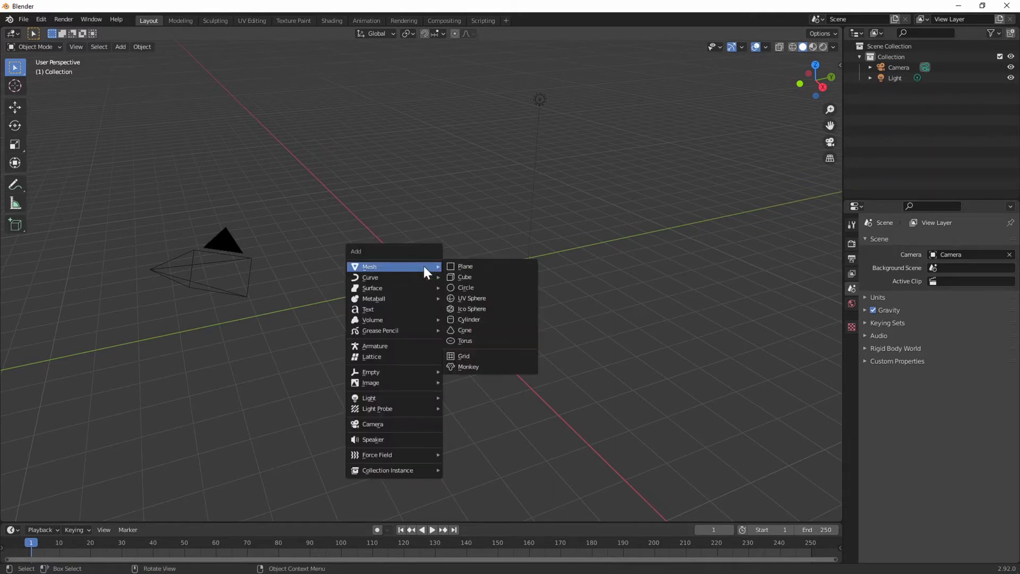
pyautogui.click(475, 320)
pyautogui.moveTo(455, 339); pyautogui.dragTo(732, 272, button='middle')
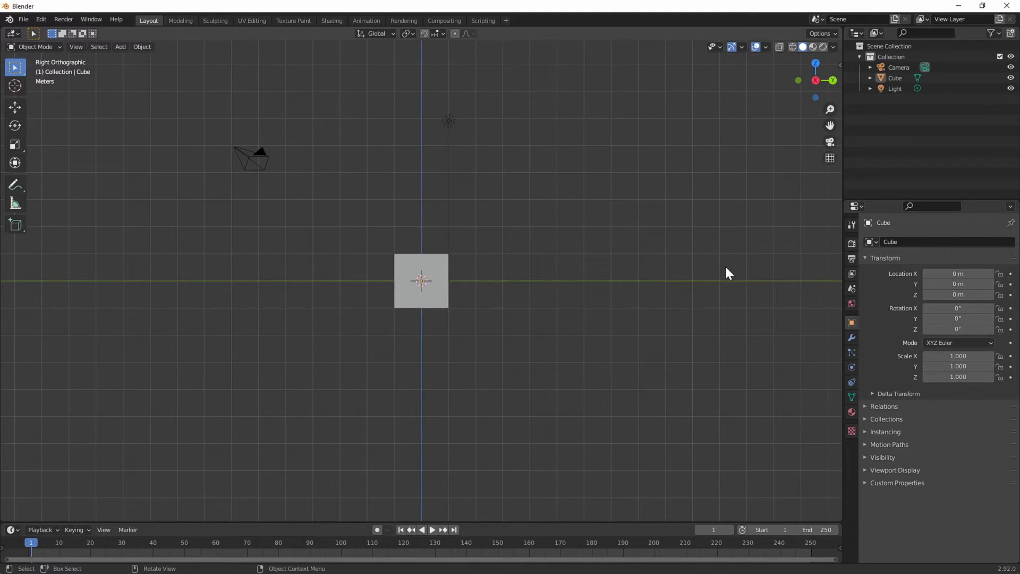
# Delete the cube at the origin and add a cylinder mesh in its place.
pyautogui.click(442, 283)
pyautogui.press('Delete')
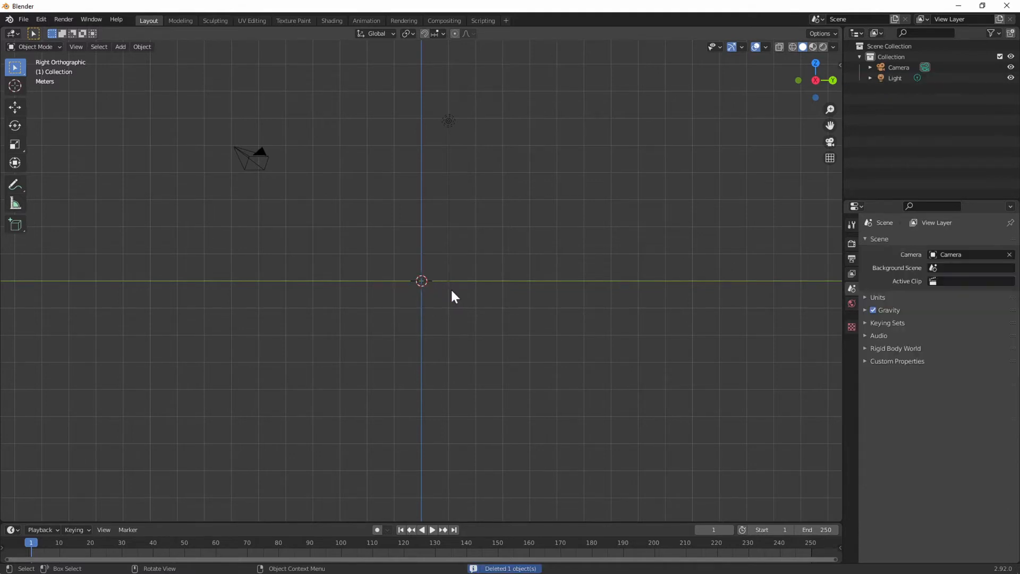
pyautogui.hotkey('shift', 'a')
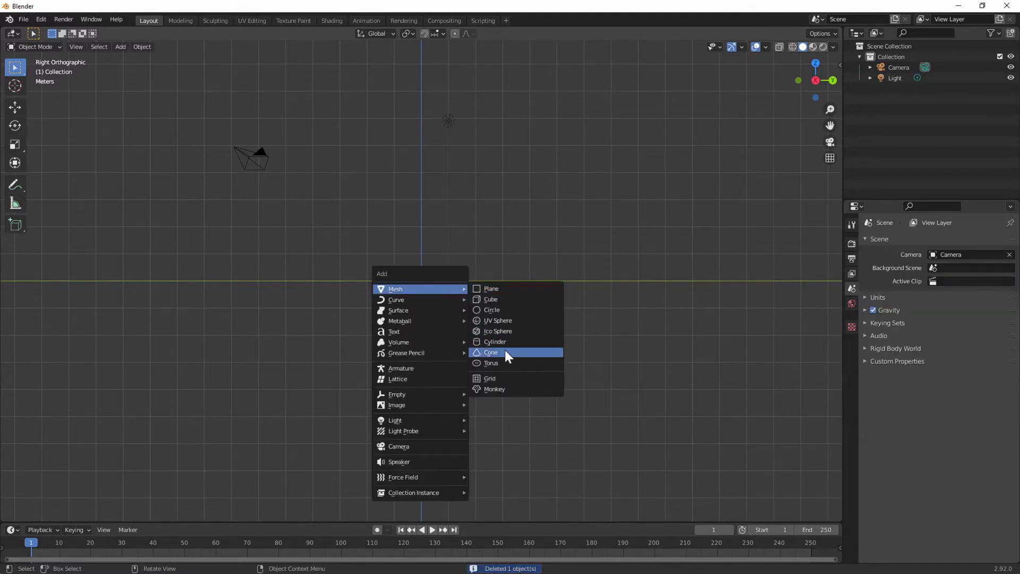
pyautogui.click(506, 343)
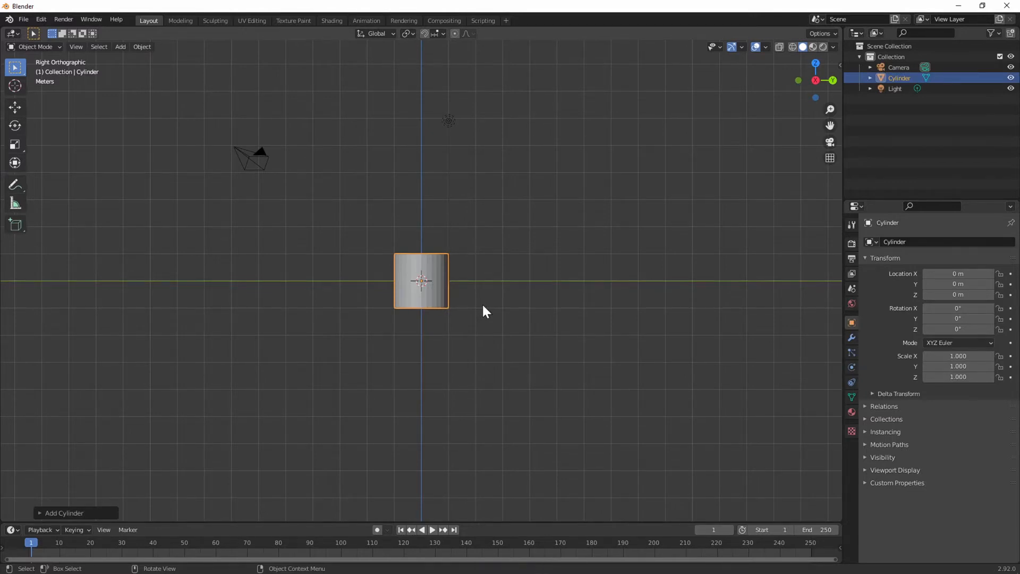
# Rotate the cylinder onto its side by setting its X rotation to 90°.
pyautogui.press('r')
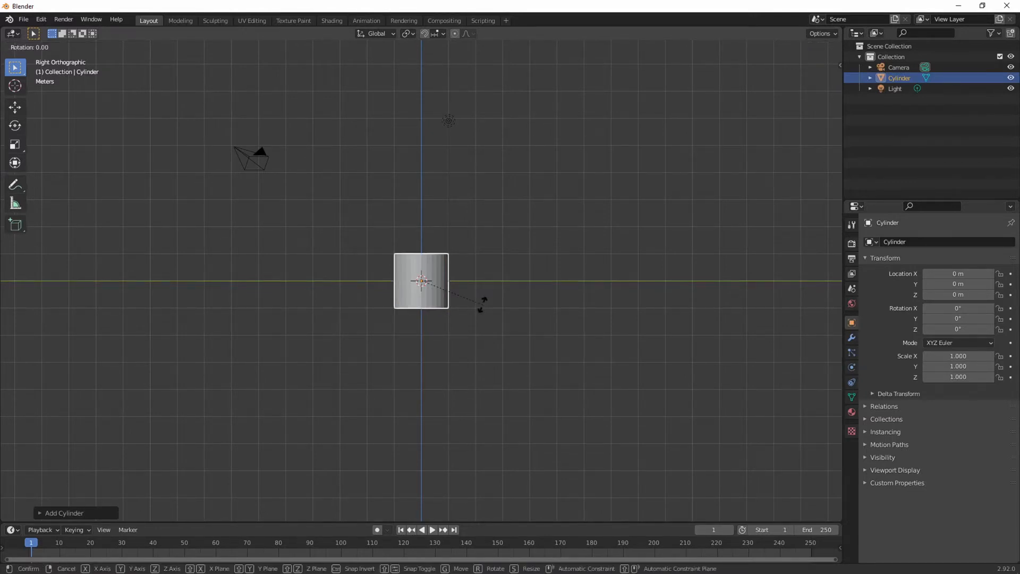
pyautogui.click(464, 272)
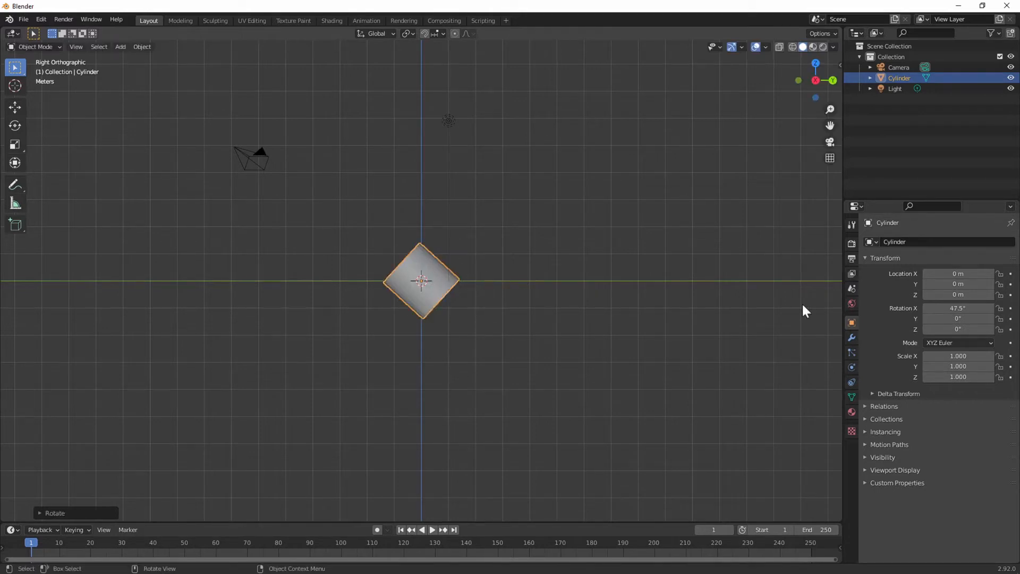
pyautogui.doubleClick(950, 308)
pyautogui.doubleClick(950, 308)
pyautogui.doubleClick(951, 308)
pyautogui.hotkey('ctrl', 'a')
pyautogui.write('90')
pyautogui.press('Return')
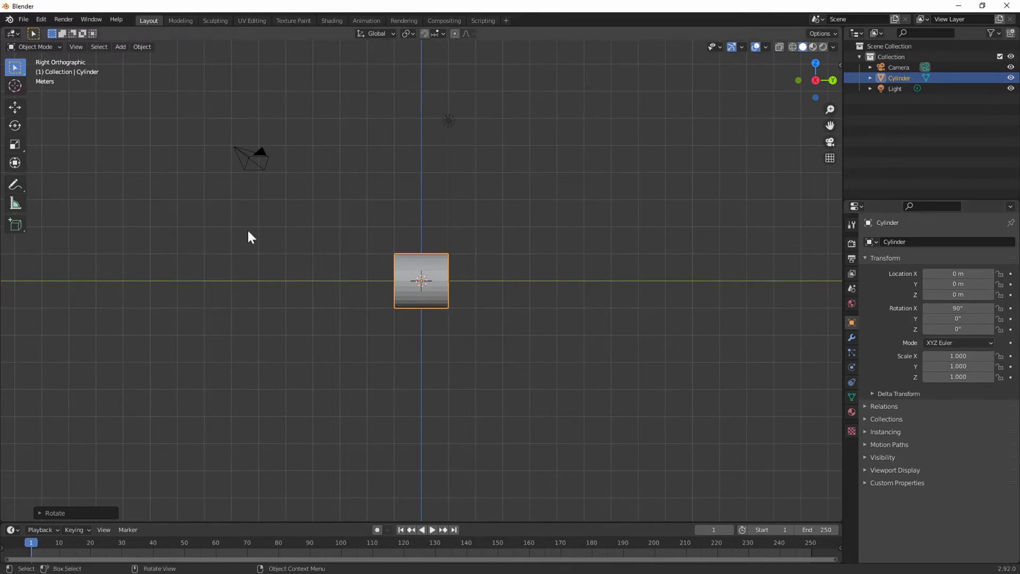
# Switch to the browser to examine the Maglite flashlight reference photo, and return to Blender.
pyautogui.click(375, 228)
pyautogui.moveTo(811, 566)
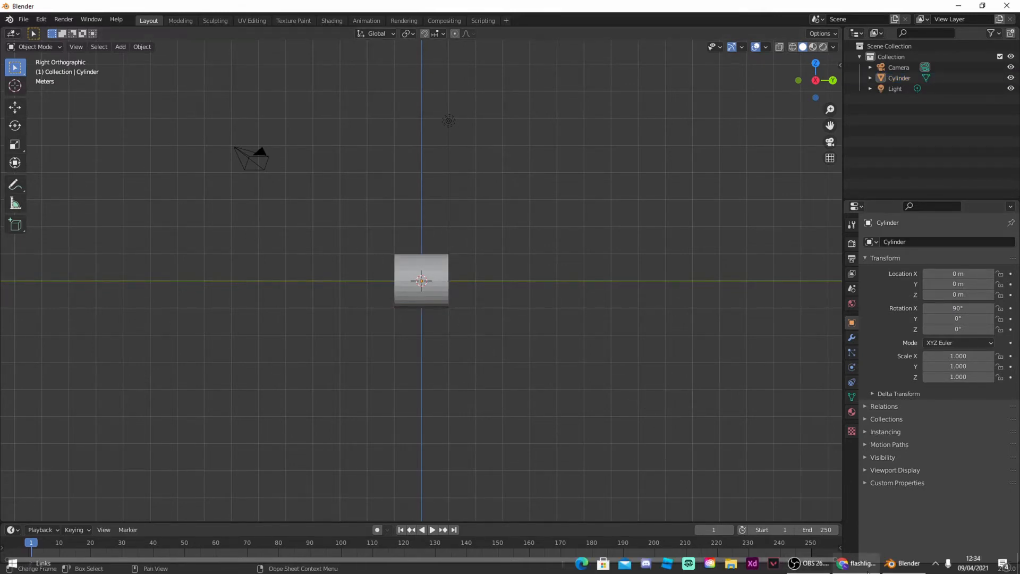
pyautogui.click(855, 564)
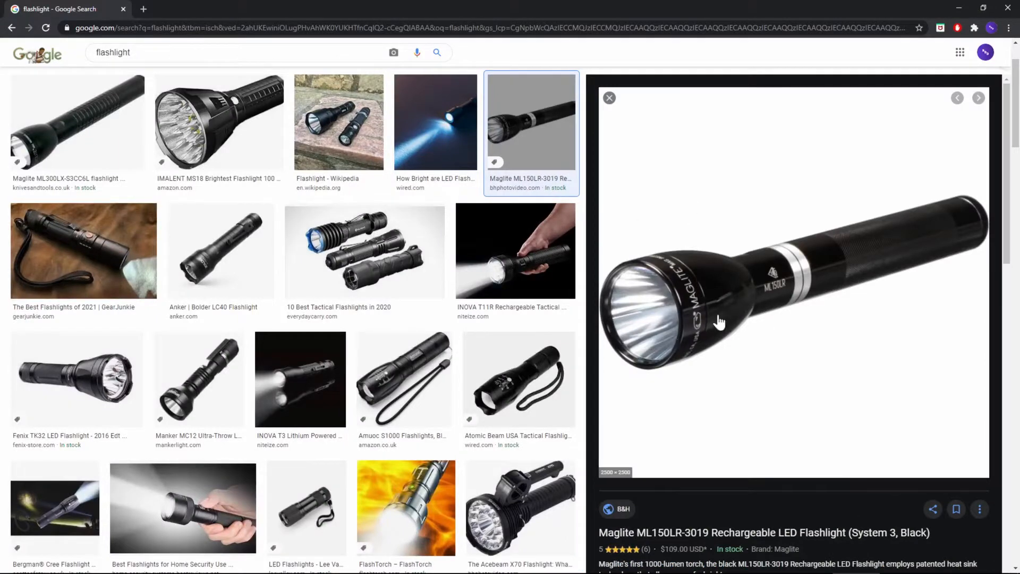
pyautogui.moveTo(802, 565)
pyautogui.click(903, 564)
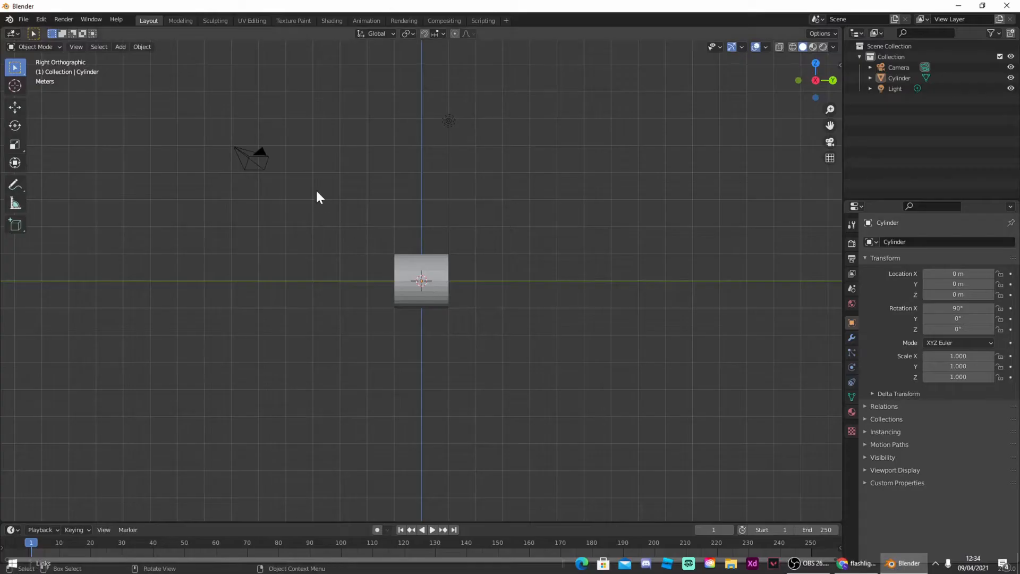
# Move the cylinder along the Y axis to about -17.8 m, clear of the world origin.
pyautogui.click(442, 260)
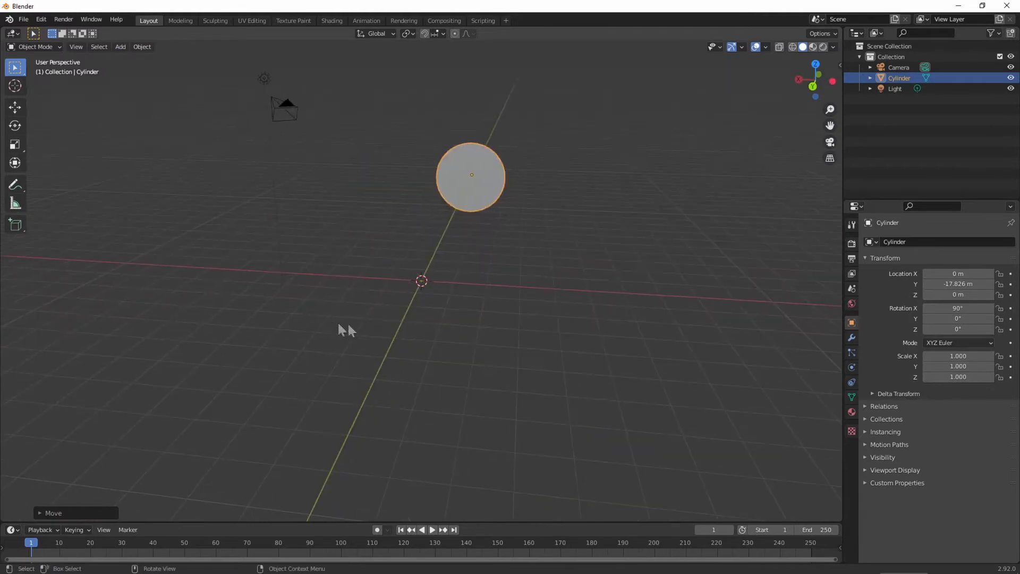
pyautogui.moveTo(348, 325); pyautogui.dragTo(412, 325, button='middle')
pyautogui.click(434, 331)
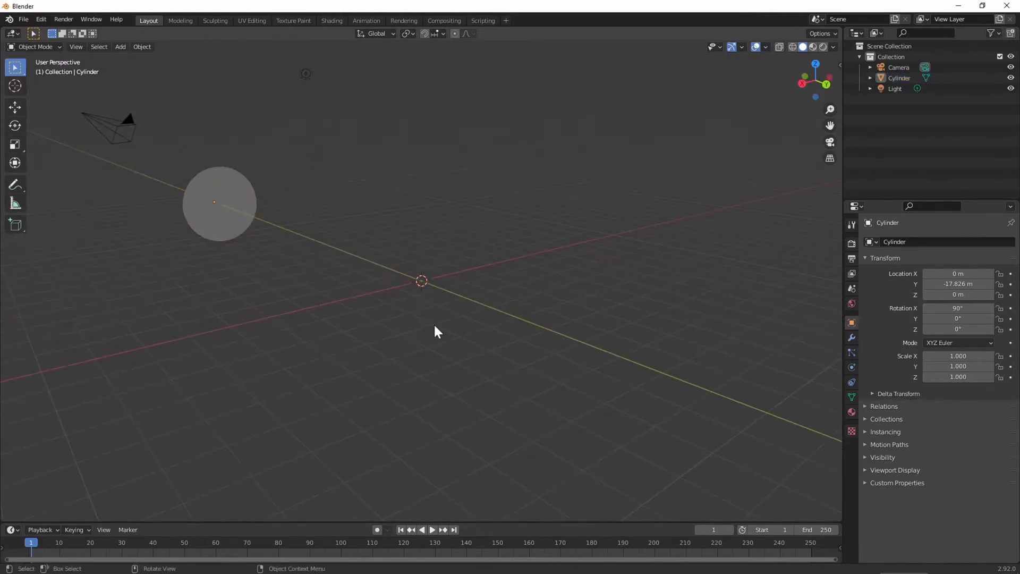
# Add a second cylinder mesh at the world origin and view it from the right side.
pyautogui.hotkey('shift', 'a')
pyautogui.moveTo(434, 324)
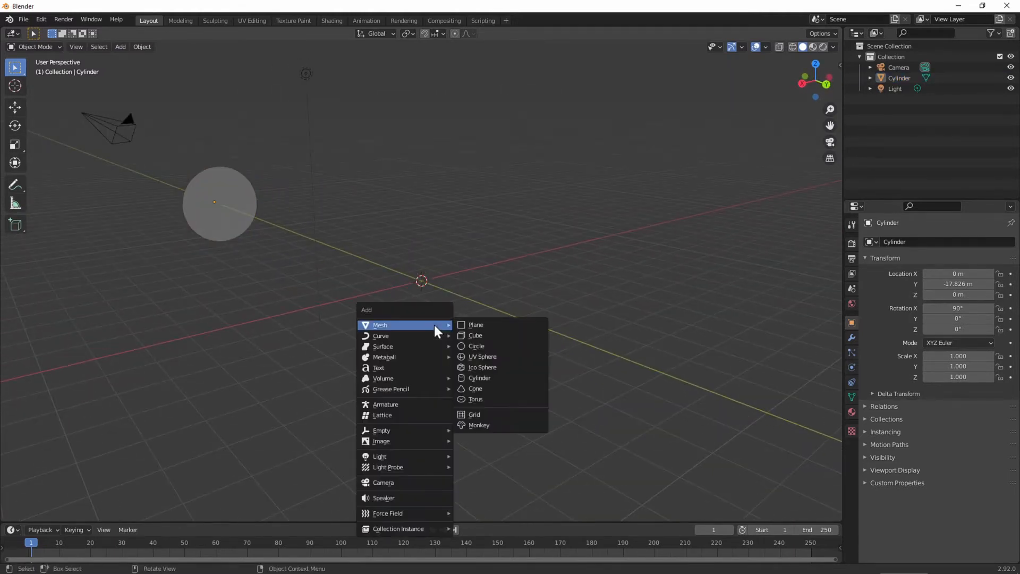
pyautogui.click(495, 375)
pyautogui.moveTo(477, 355); pyautogui.dragTo(525, 357, button='middle')
pyautogui.press('KP_3')
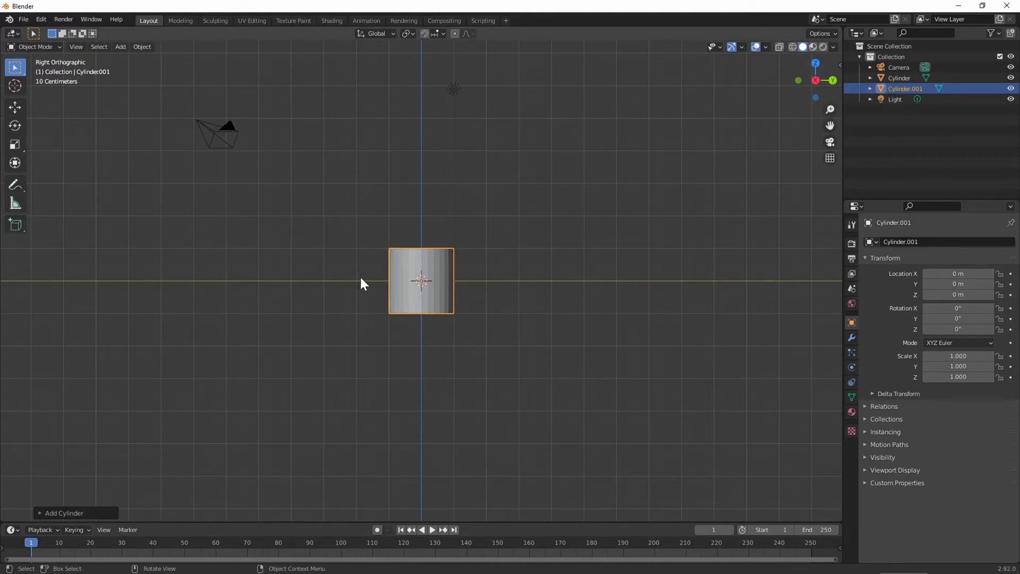
# Rotate the second cylinder 90° about the X axis.
pyautogui.press('r')
pyautogui.press('x')
pyautogui.press('9')
pyautogui.press('0')
pyautogui.press('Return')
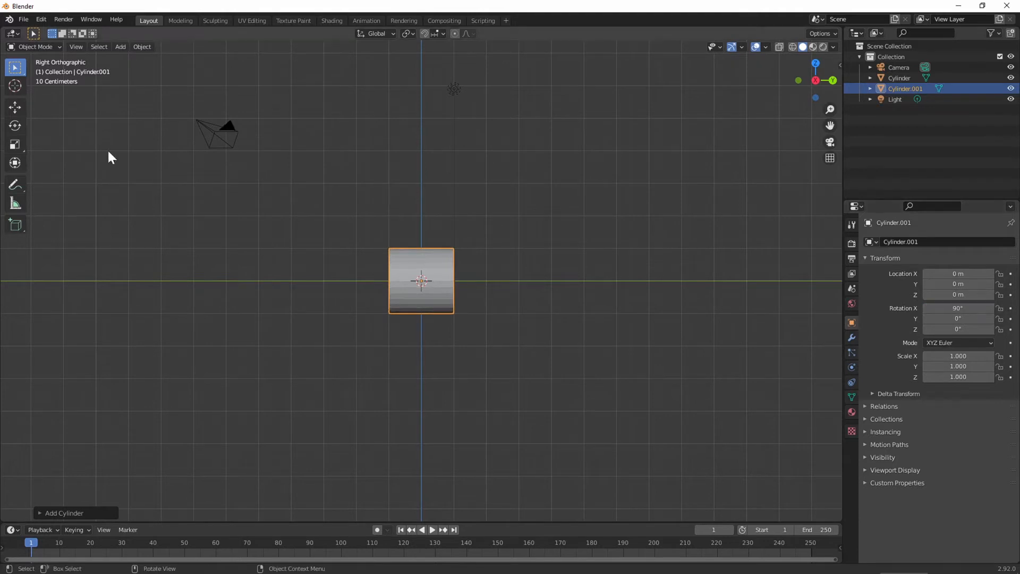
pyautogui.click(377, 292)
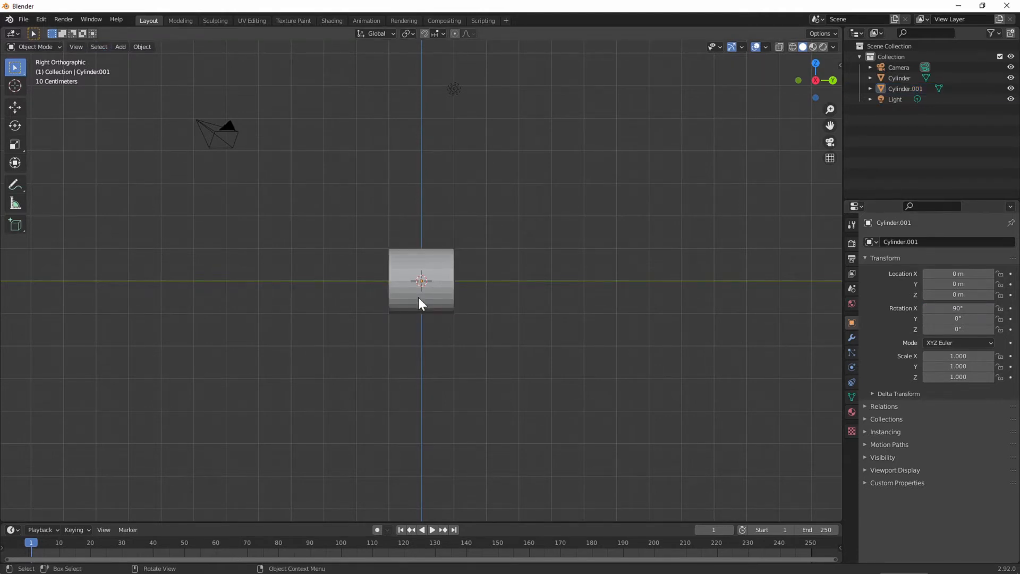
# Try moving the first cylinder, the one farther back on the Y axis.
pyautogui.moveTo(419, 297); pyautogui.dragTo(659, 351, button='middle')
pyautogui.click(253, 216)
pyautogui.moveTo(309, 218); pyautogui.dragTo(329, 215, button='middle')
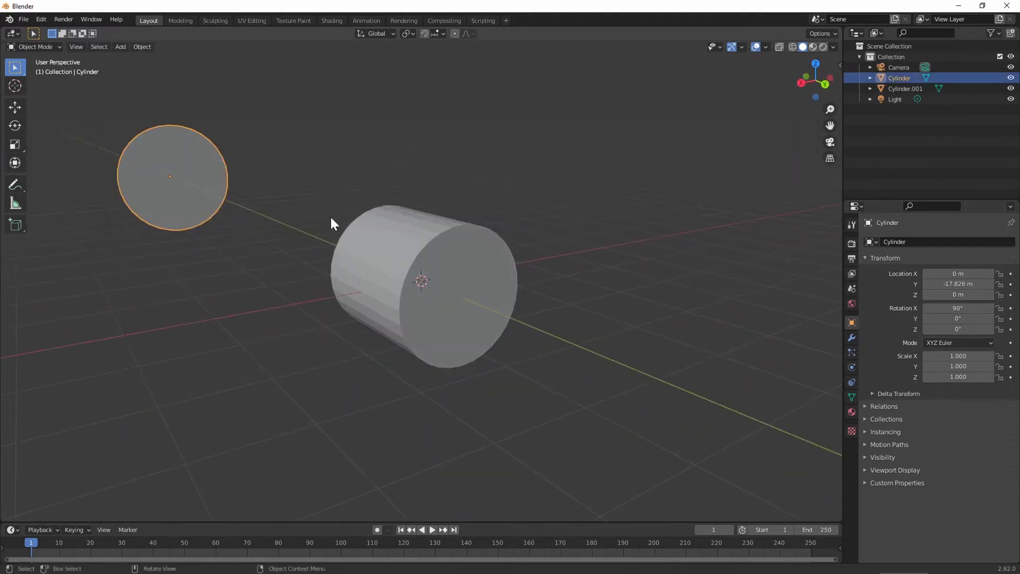
pyautogui.press('g')
pyautogui.click(330, 217)
pyautogui.click(330, 216)
pyautogui.click(180, 202)
pyautogui.press('g')
pyautogui.click(181, 203)
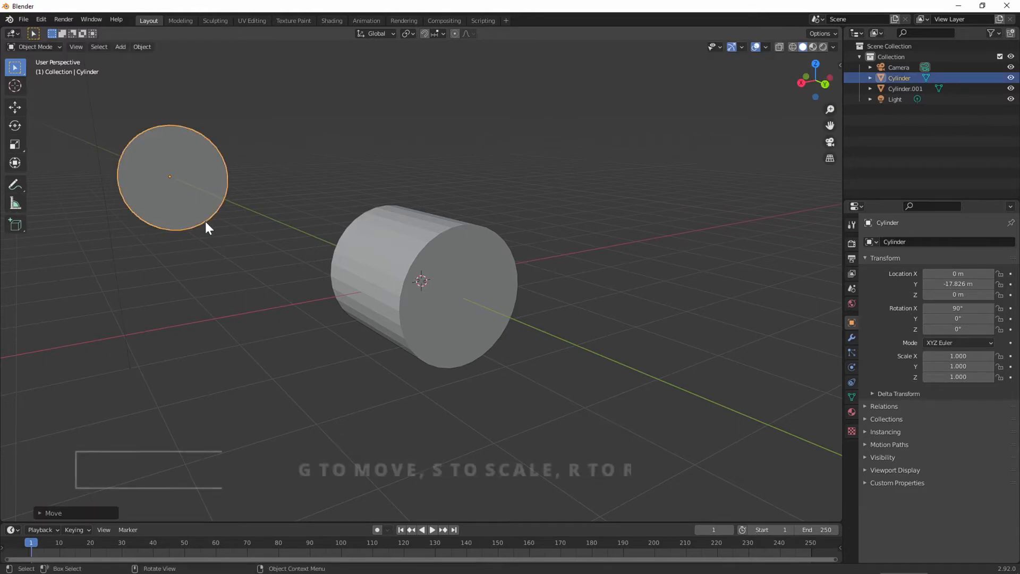
# Try scaling and rotating the first cylinder, and deselect it.
pyautogui.press('s')
pyautogui.press('Escape')
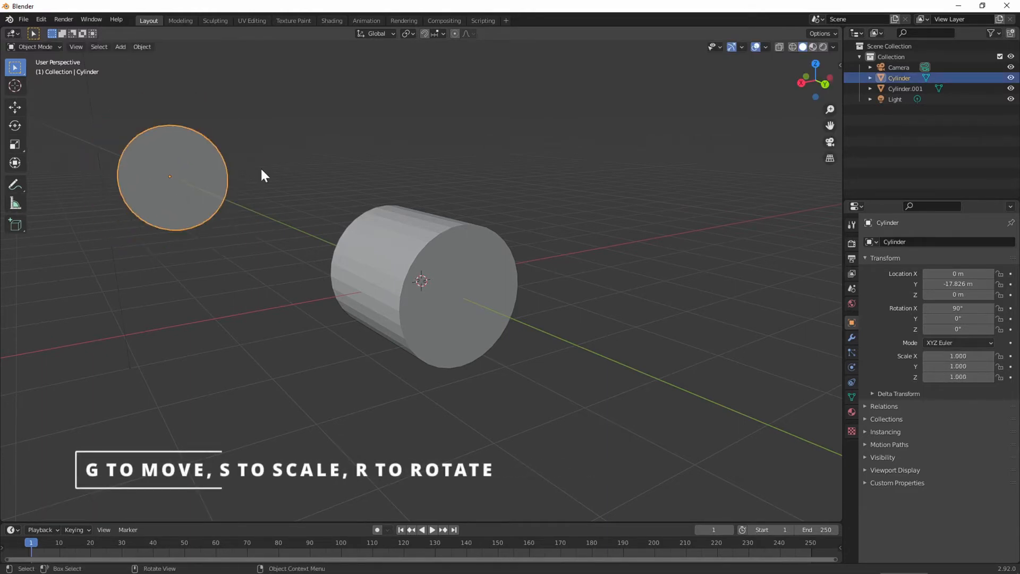
pyautogui.press('r')
pyautogui.press('Escape')
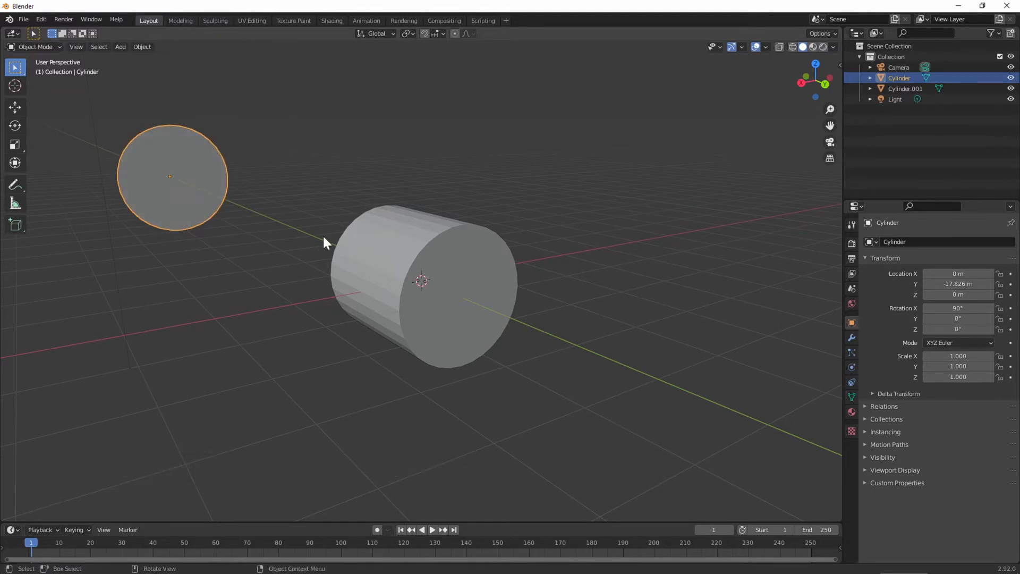
pyautogui.click(246, 343)
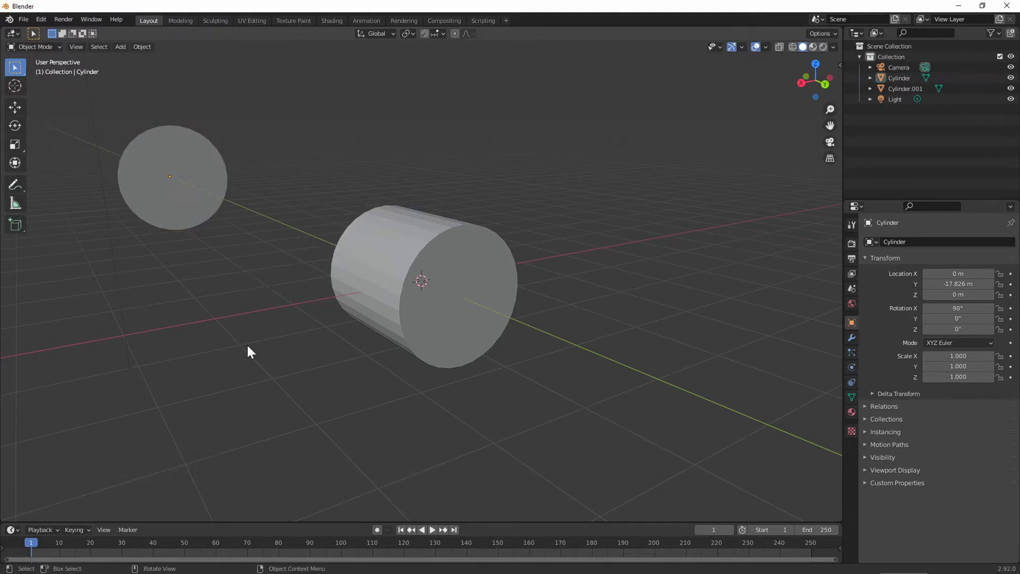
# Move the far cylinder along the Y axis by about 17.62 m so it surrounds the cylinder at the origin.
pyautogui.keyDown('alt'); pyautogui.moveTo(508, 422); pyautogui.dragTo(445, 411, button='middle'); pyautogui.keyUp('alt')
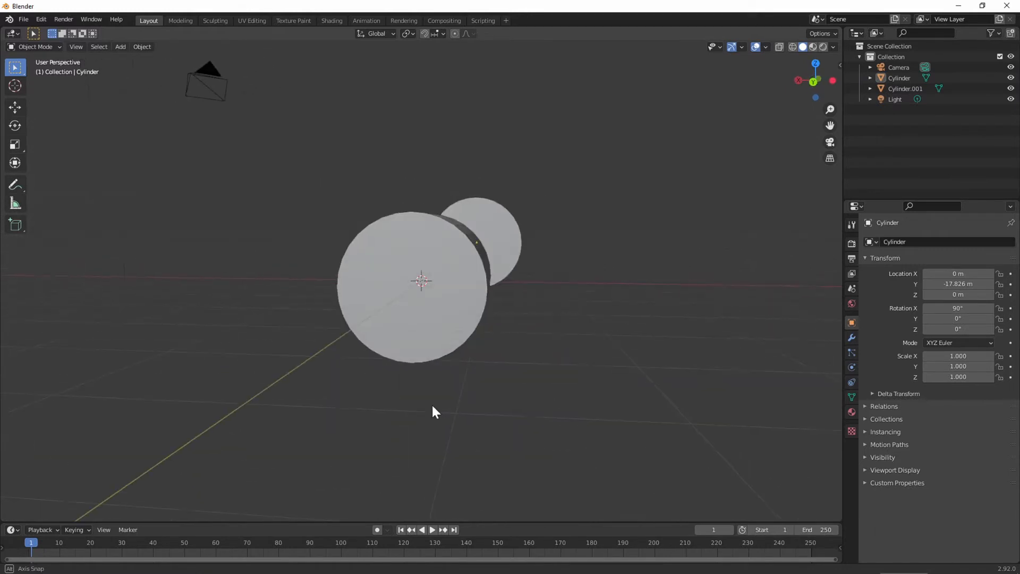
pyautogui.moveTo(503, 370); pyautogui.dragTo(384, 149, button='middle')
pyautogui.click(385, 149)
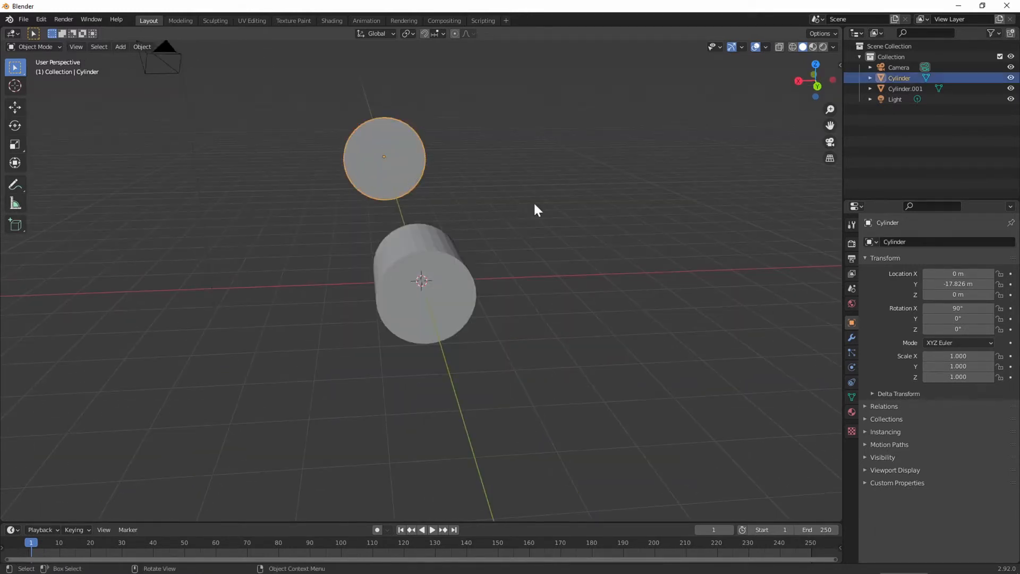
pyautogui.moveTo(530, 210); pyautogui.dragTo(562, 205, button='middle')
pyautogui.press('g')
pyautogui.press('y')
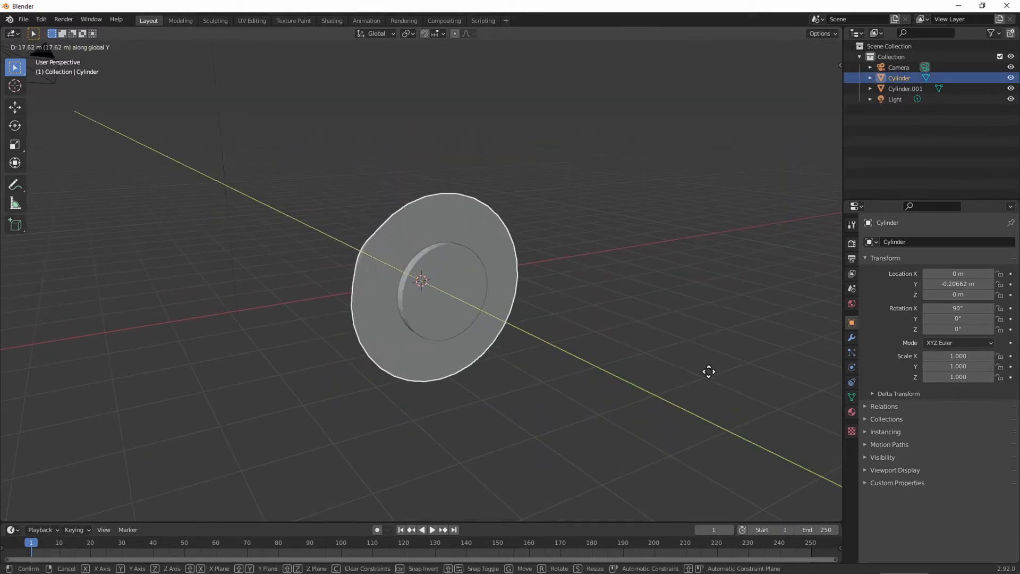
pyautogui.click(710, 374)
pyautogui.keyDown('alt'); pyautogui.moveTo(708, 375); pyautogui.dragTo(574, 357, button='middle'); pyautogui.keyUp('alt')
# Scale the second cylinder into a thin lens disc, about 1.66 by 1.66 by 0.064, and place it in the flashlight head's front opening at Y about 0.84 m.
pyautogui.click(412, 284)
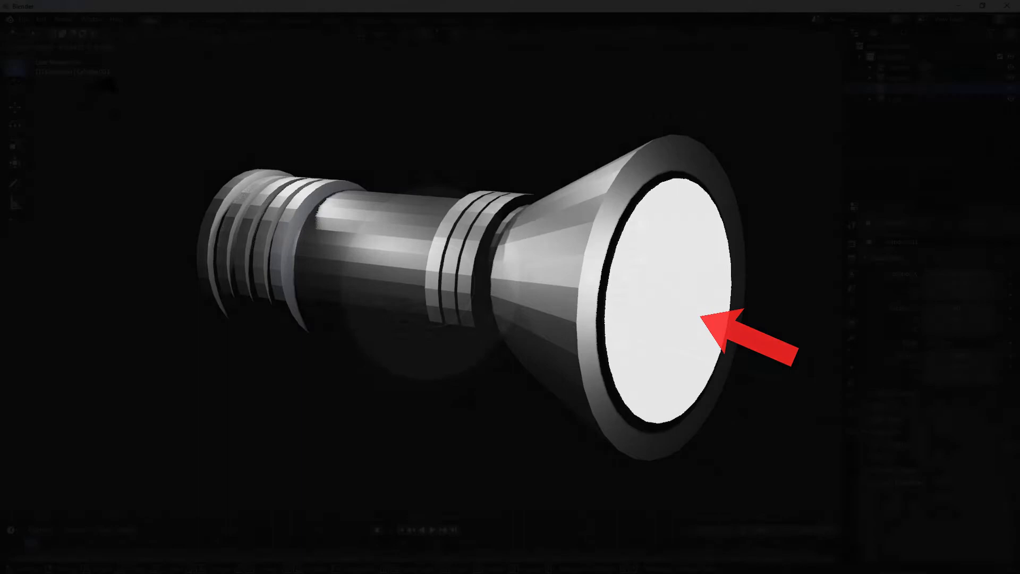
pyautogui.press('s')
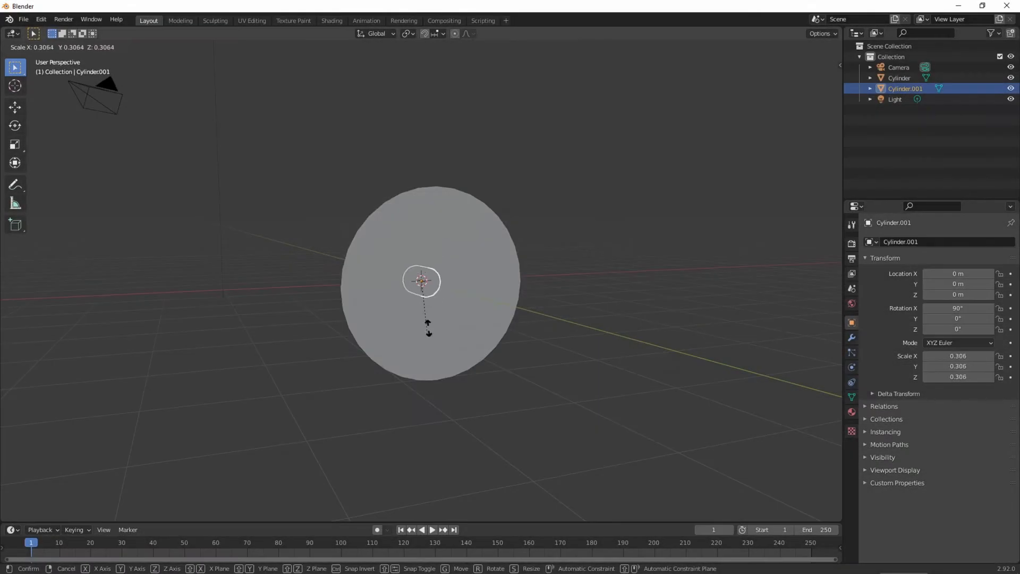
pyautogui.click(402, 58)
pyautogui.moveTo(510, 130); pyautogui.dragTo(542, 247, button='middle')
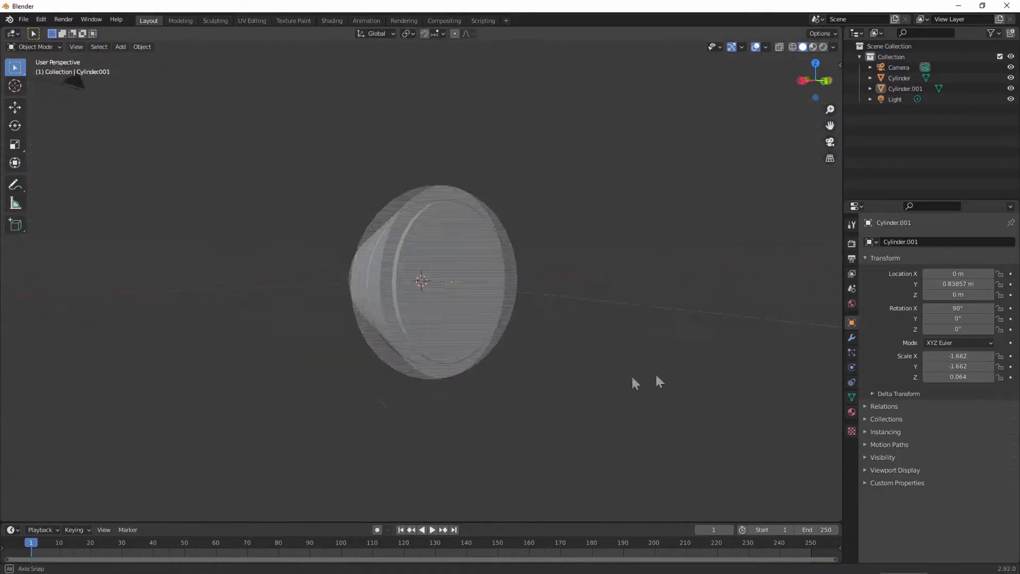
pyautogui.moveTo(658, 381); pyautogui.dragTo(426, 291, button='middle')
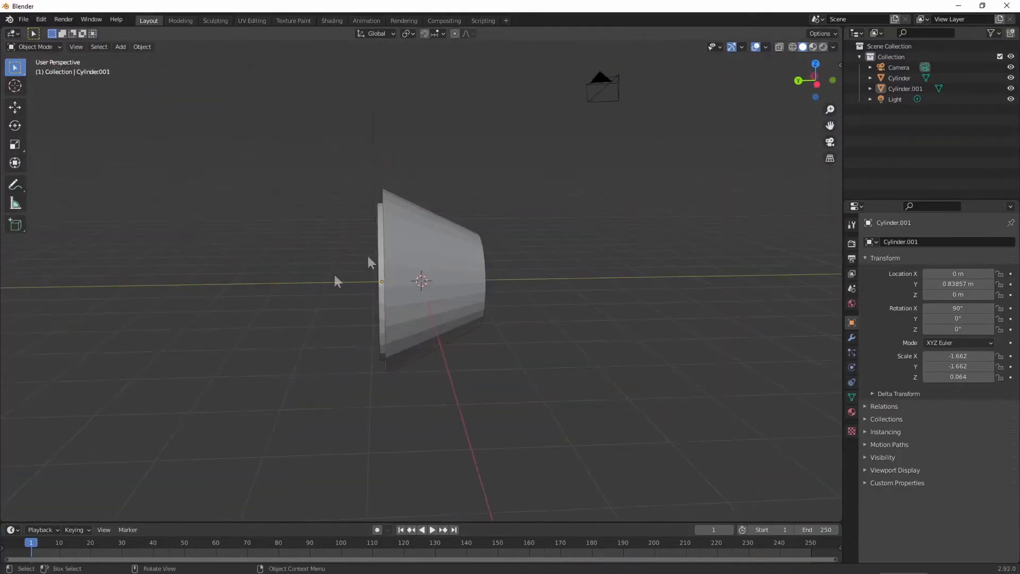
# Undo the last extrusion and extrude the narrow rear face of the conical head straight back to form the flashlight's handle.
pyautogui.click(412, 233)
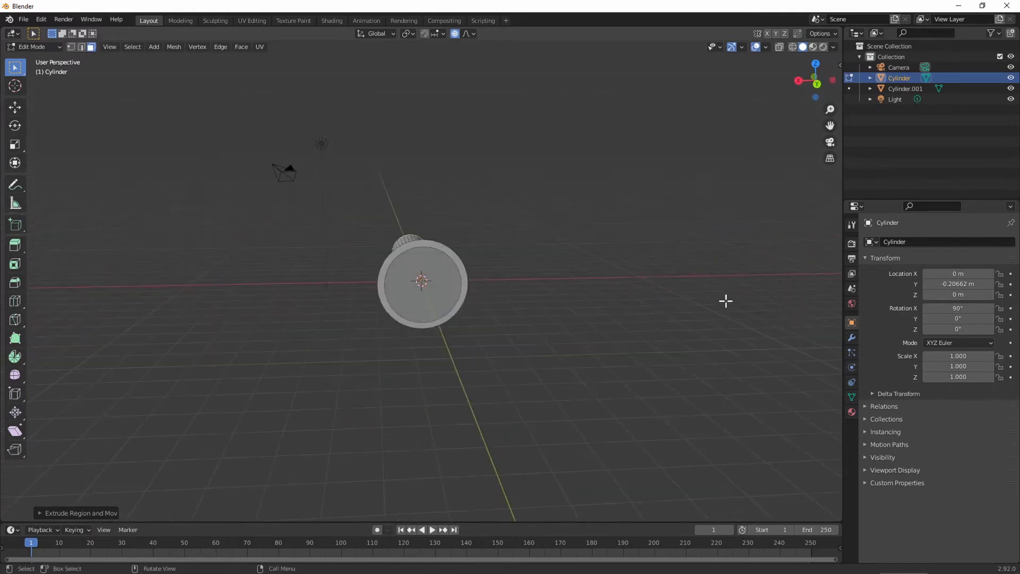
pyautogui.scroll(3, 691, 302)
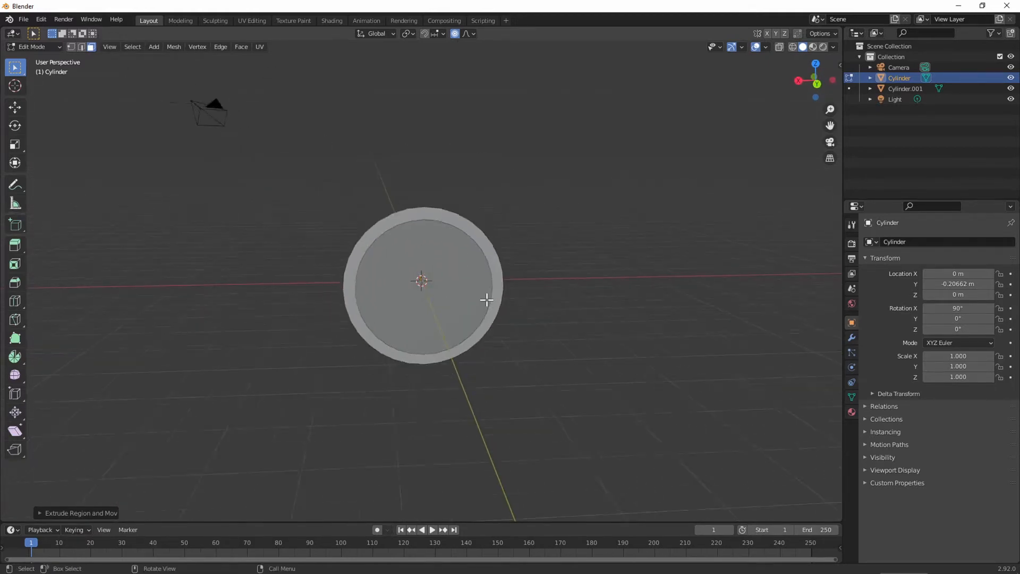
pyautogui.scroll(-3, 487, 299)
pyautogui.moveTo(484, 298); pyautogui.dragTo(646, 298, button='middle')
pyautogui.hotkey('ctrl', 'z')
pyautogui.press('e')
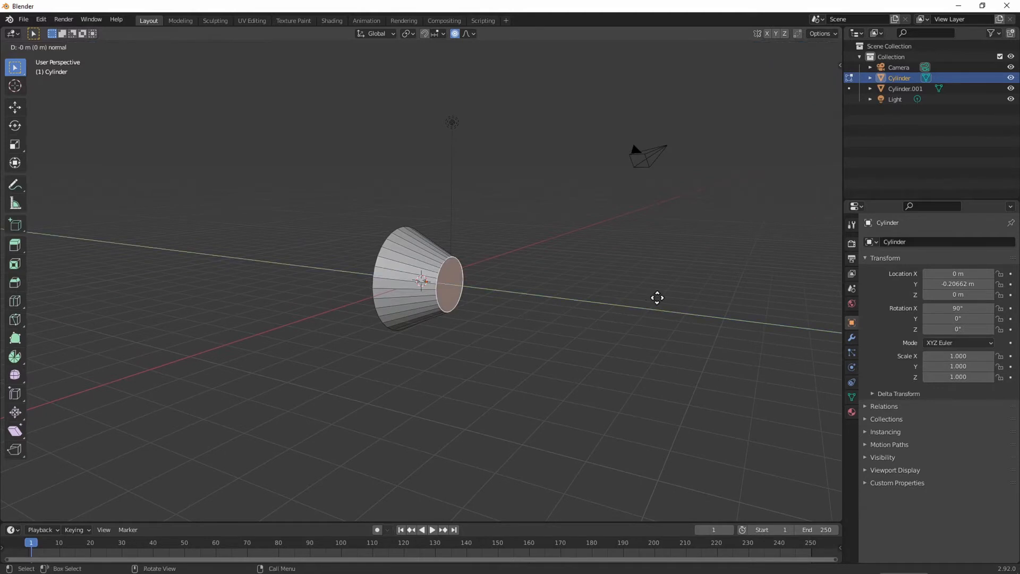
pyautogui.click(724, 303)
pyautogui.moveTo(724, 303); pyautogui.dragTo(733, 512, button='middle')
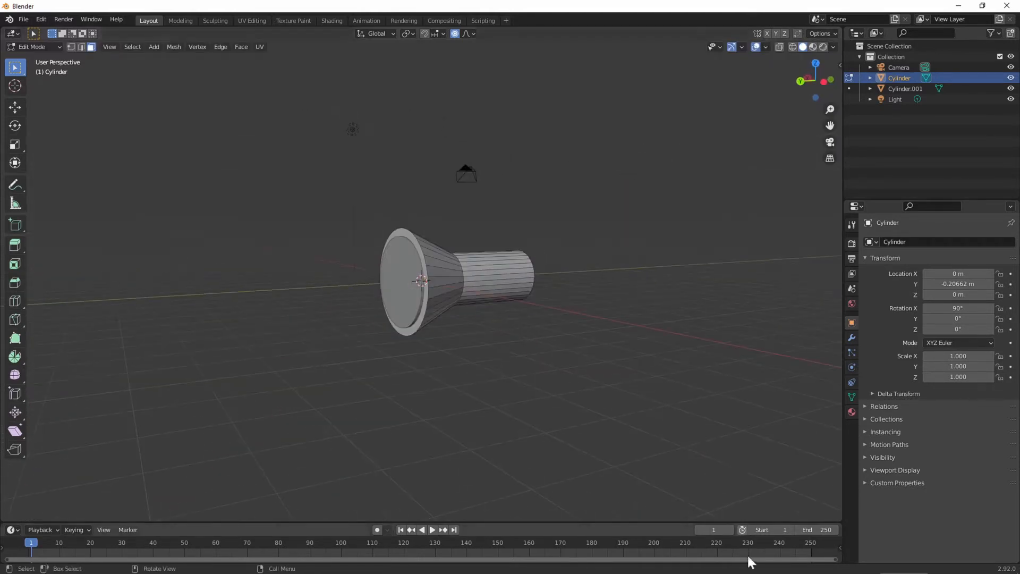
# Check the flashlight reference photo in the browser, return to Blender and inspect the head and handle from the side.
pyautogui.click(856, 563)
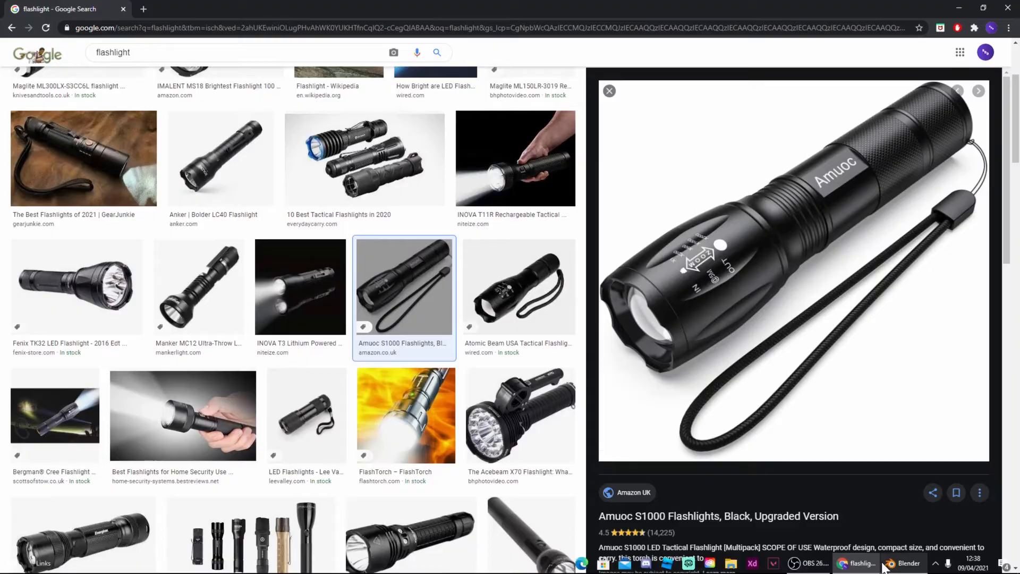
pyautogui.click(886, 563)
pyautogui.scroll(3, 557, 387)
pyautogui.scroll(2, 558, 387)
pyautogui.moveTo(557, 388); pyautogui.dragTo(503, 393, button='middle')
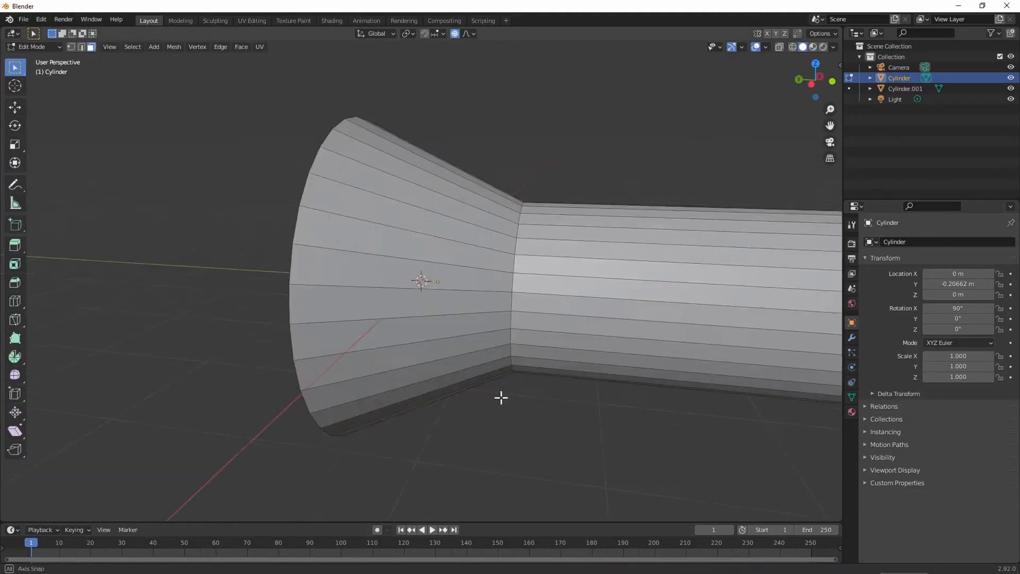
pyautogui.scroll(-3, 503, 393)
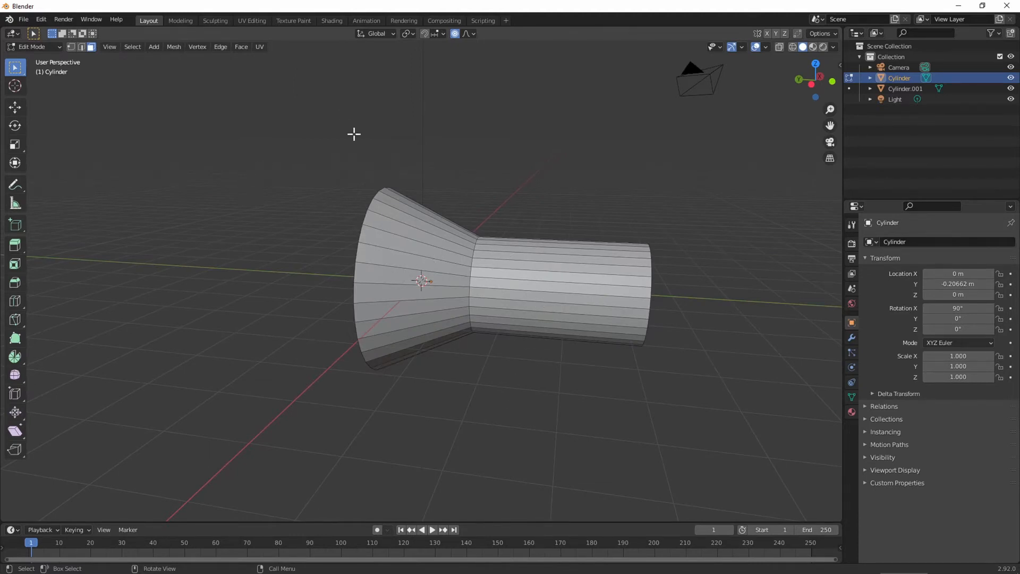
pyautogui.moveTo(350, 130); pyautogui.dragTo(681, 374)
pyautogui.press('g')
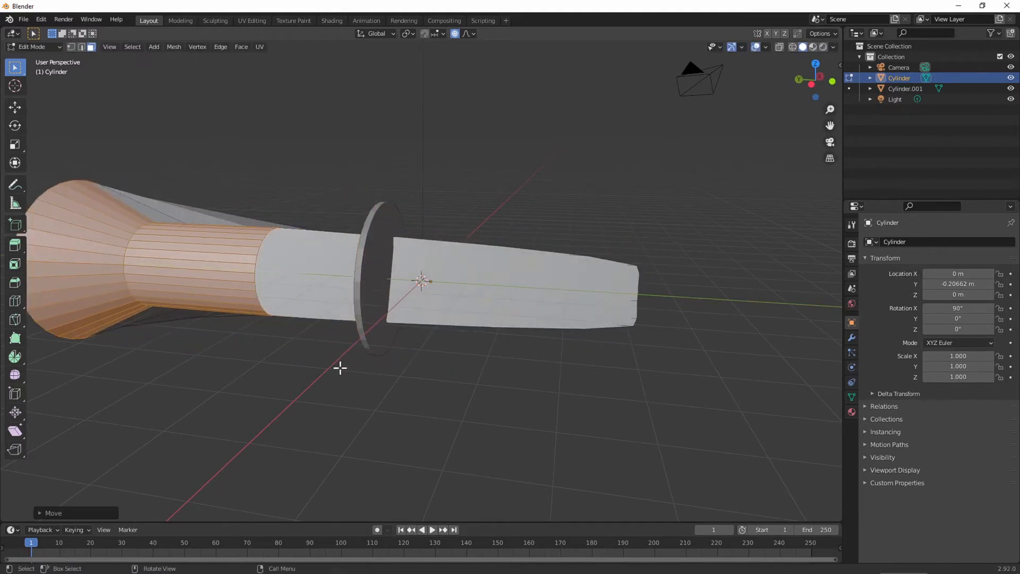
pyautogui.rightClick(379, 370)
pyautogui.click(74, 85)
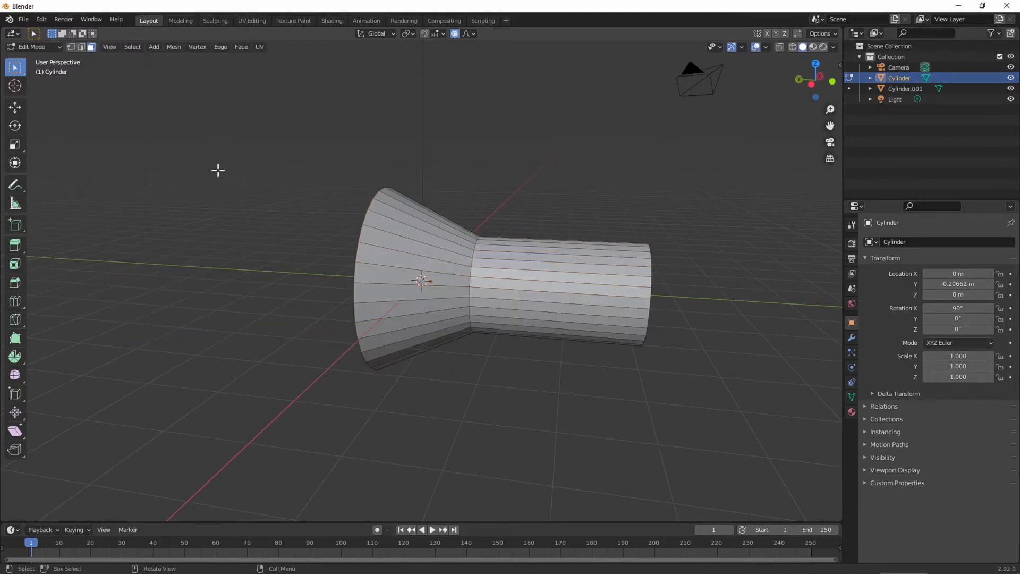
# In Object Mode, move the flashlight body and lens along Y, the body to about 7.39 m, and add a cylinder at the origin rotated 90° about X.
pyautogui.press('Tab')
pyautogui.press('g')
pyautogui.press('y')
pyautogui.click(329, 291)
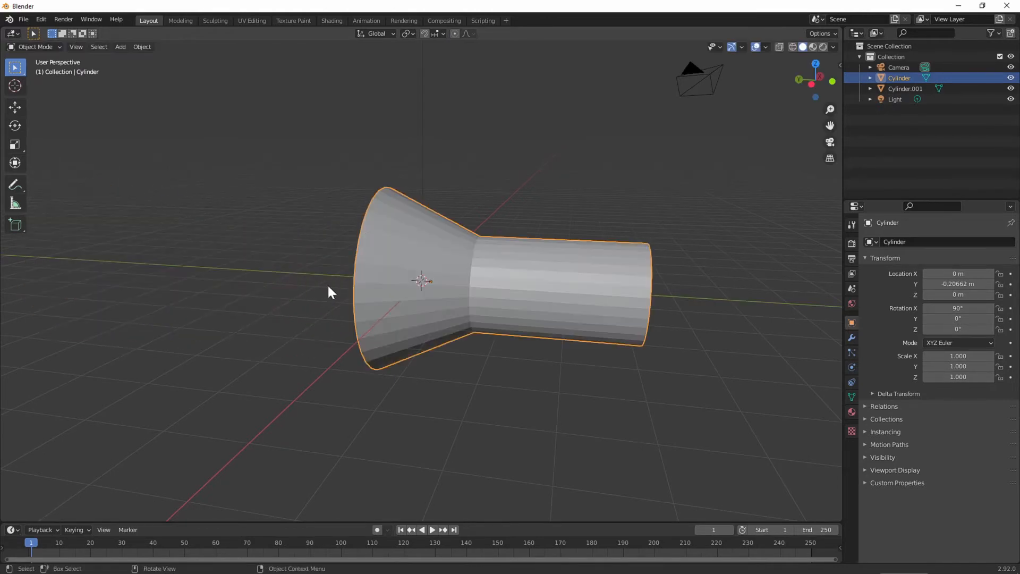
pyautogui.moveTo(407, 275); pyautogui.dragTo(474, 276, button='middle')
pyautogui.hotkey('alt', 'a')
pyautogui.click(418, 287)
pyautogui.keyDown('shift'); pyautogui.click(483, 275); pyautogui.keyUp('shift')
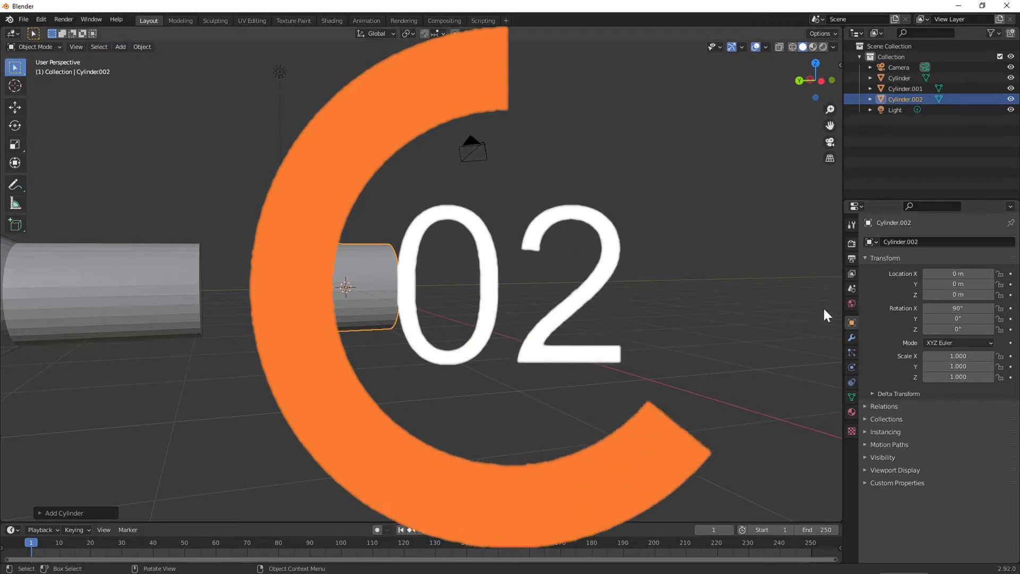
# Flatten the new cylinder along Y into a thin disc and enlarge it to a scale of about 1.238 by 1.238 by 0.113.
pyautogui.press('KP_3')
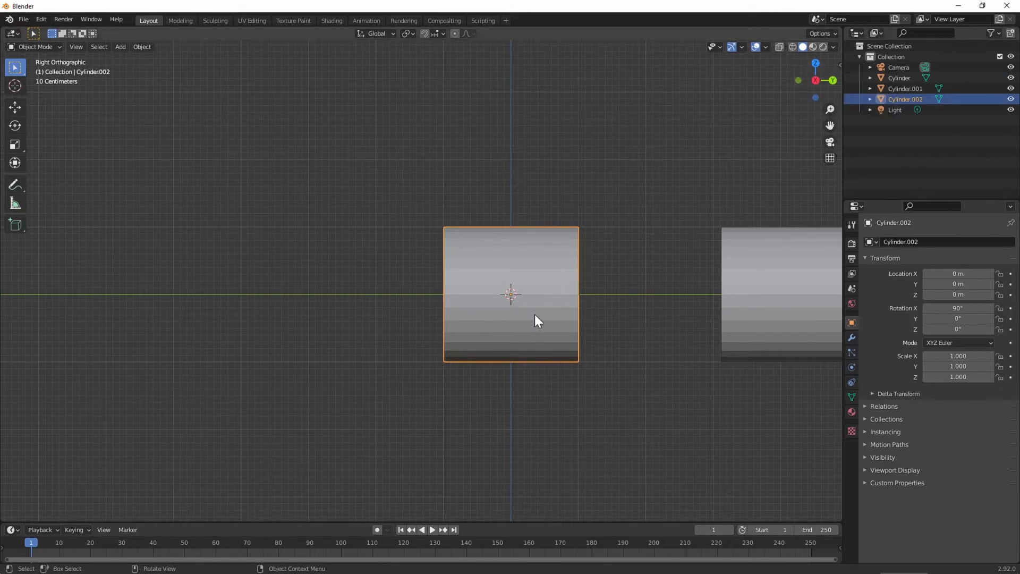
pyautogui.press('s')
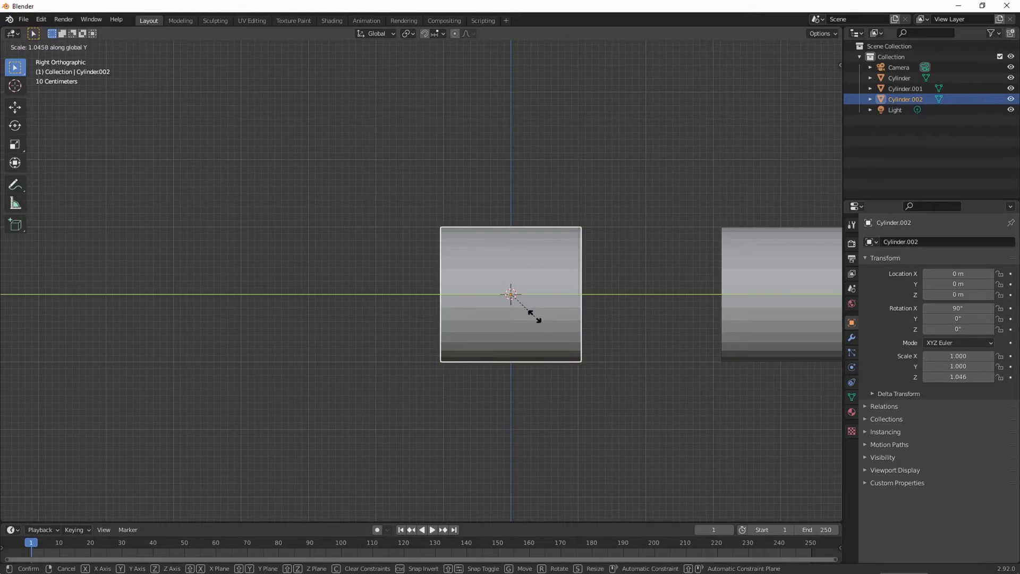
pyautogui.press('y')
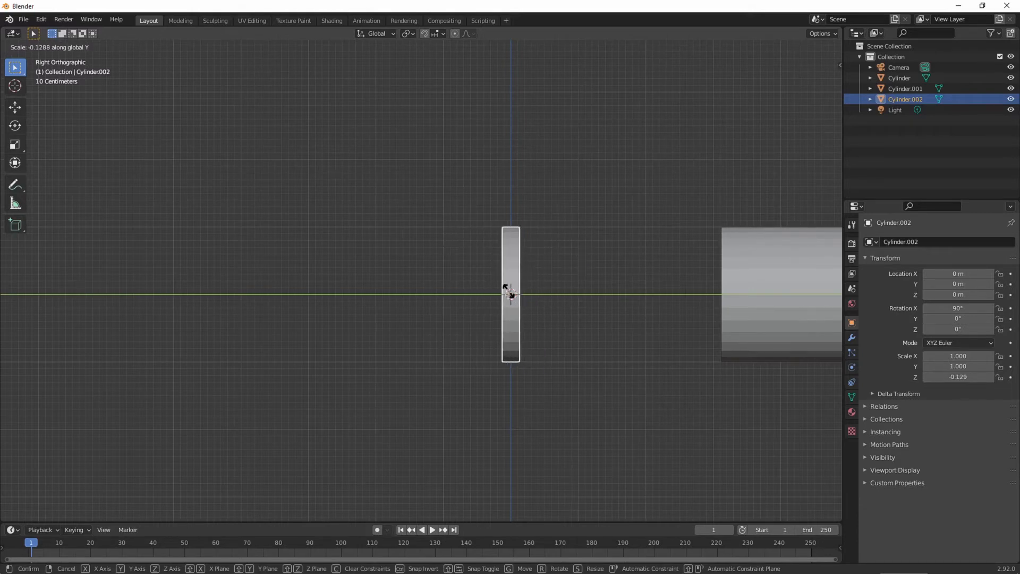
pyautogui.click(509, 293)
pyautogui.moveTo(567, 337); pyautogui.dragTo(731, 366, button='middle')
pyautogui.moveTo(597, 292); pyautogui.dragTo(207, 217, button='middle')
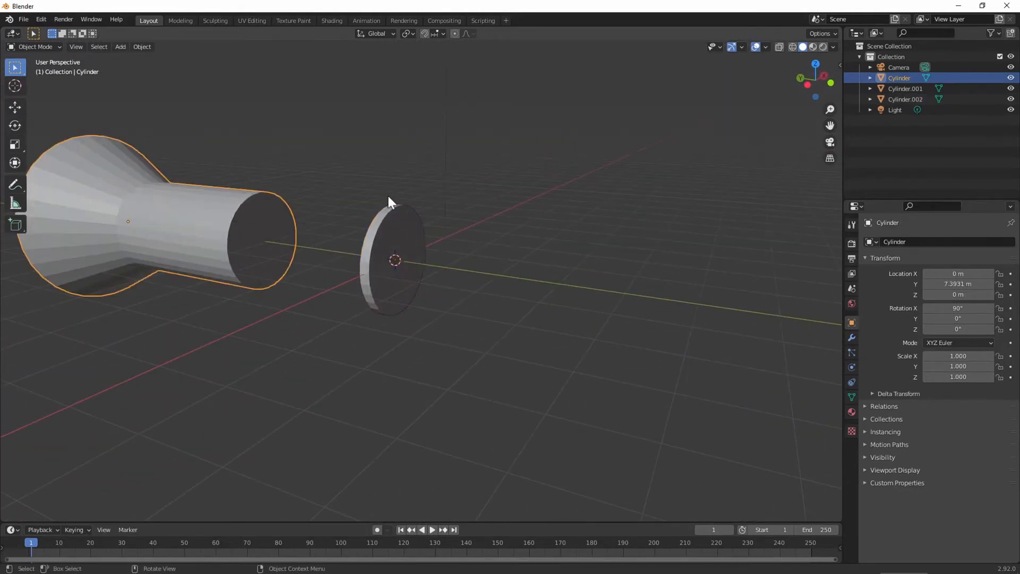
pyautogui.click(405, 196)
pyautogui.moveTo(406, 196); pyautogui.dragTo(344, 214, button='middle')
pyautogui.click(321, 226)
pyautogui.press('s')
pyautogui.click(340, 212)
# Move the flashlight body back along Y to about 1.24 m so the disc rings the handle just behind the conical head.
pyautogui.click(118, 230)
pyautogui.press('g')
pyautogui.press('y')
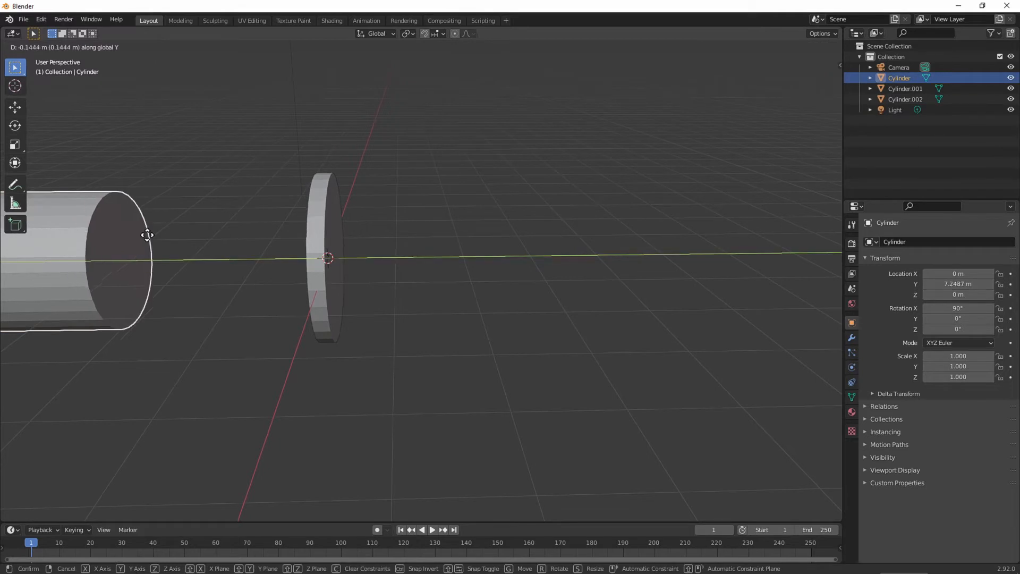
pyautogui.click(554, 281)
pyautogui.click(326, 283)
# Scale the ring around the handle down to about 1.129 by 1.129 by 0.103 so it protrudes only slightly.
pyautogui.moveTo(479, 160); pyautogui.dragTo(546, 255, button='middle')
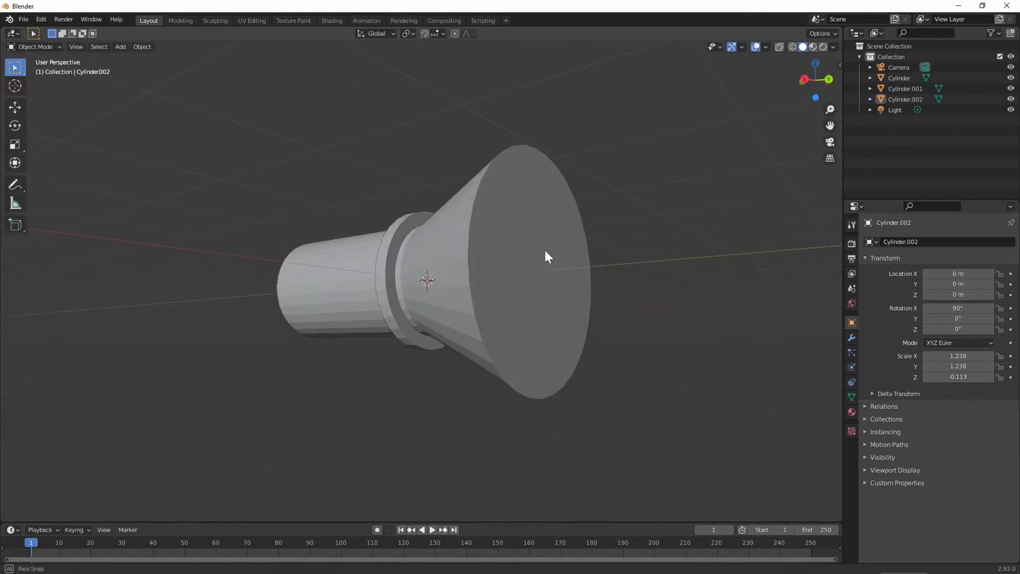
pyautogui.keyDown('shift'); pyautogui.click(390, 283); pyautogui.keyUp('shift')
pyautogui.moveTo(390, 280); pyautogui.dragTo(671, 391, button='middle')
pyautogui.press('s')
pyautogui.click(517, 310)
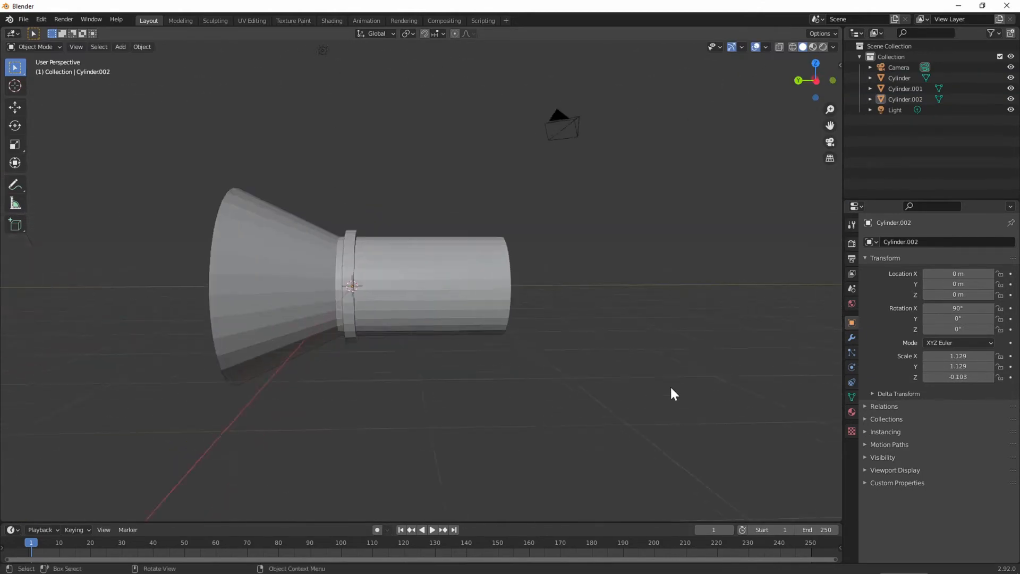
# Duplicate the ring and place the copy just behind it along the handle, at Y about -0.25 m.
pyautogui.scroll(3, 671, 393)
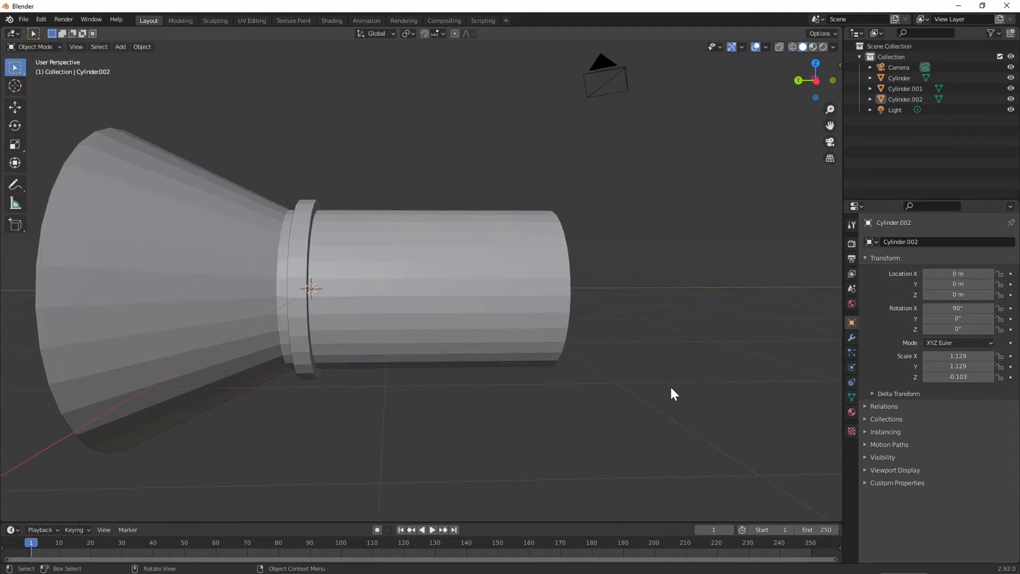
pyautogui.click(299, 286)
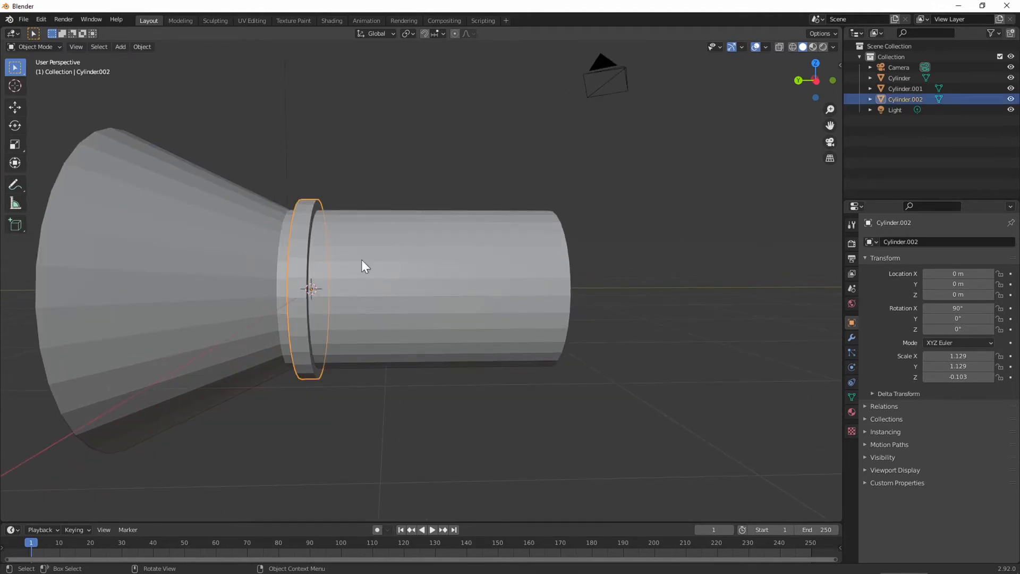
pyautogui.hotkey('shift', 'd')
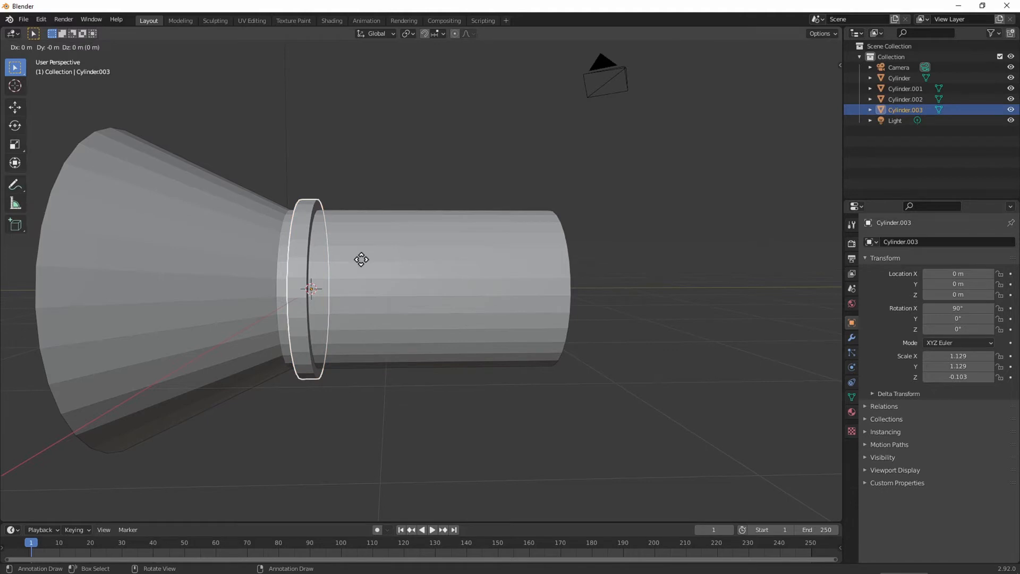
pyautogui.press('y')
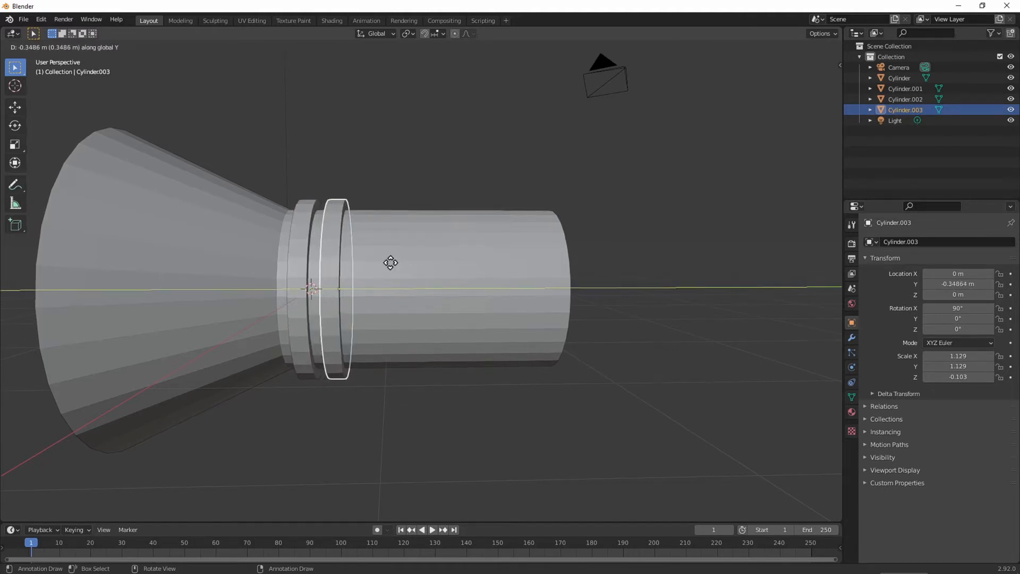
pyautogui.click(382, 263)
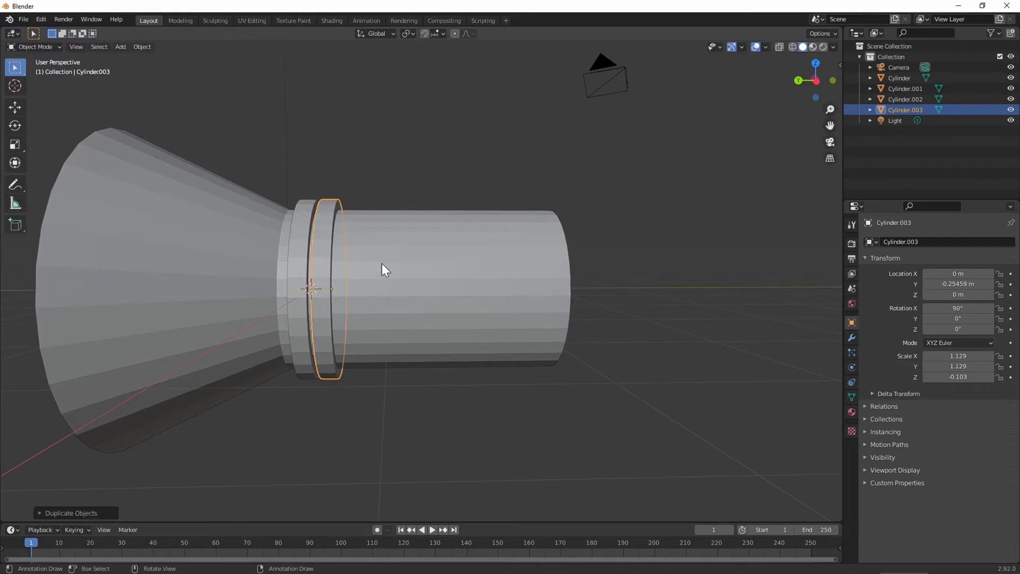
pyautogui.press('g')
pyautogui.click(382, 263)
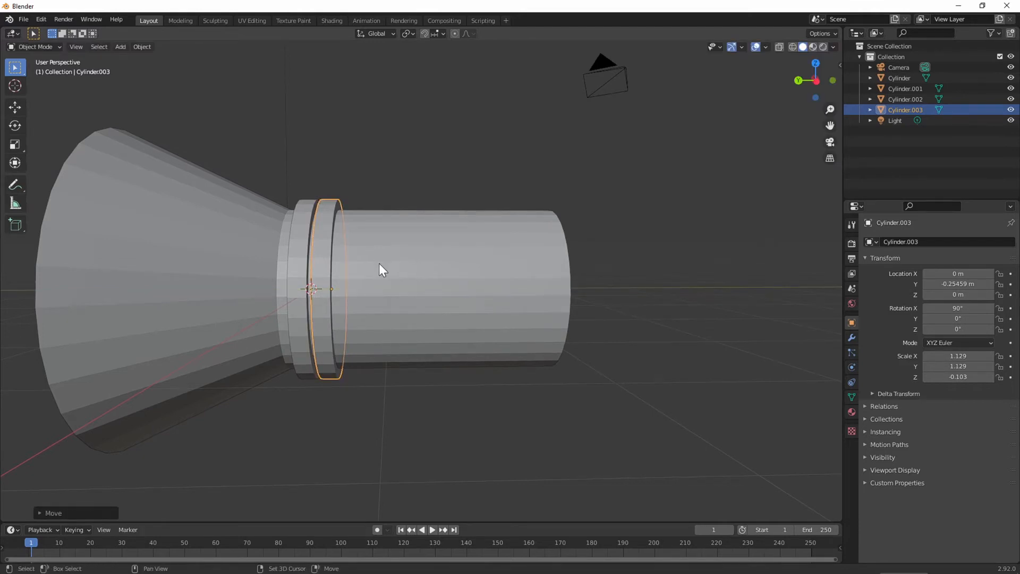
# Duplicate the second ring along Y to add a third ring at about -0.52 m on the handle.
pyautogui.hotkey('shift', 'd')
pyautogui.press('y')
pyautogui.click(396, 262)
pyautogui.click(428, 212)
pyautogui.moveTo(429, 212); pyautogui.dragTo(372, 303, button='middle')
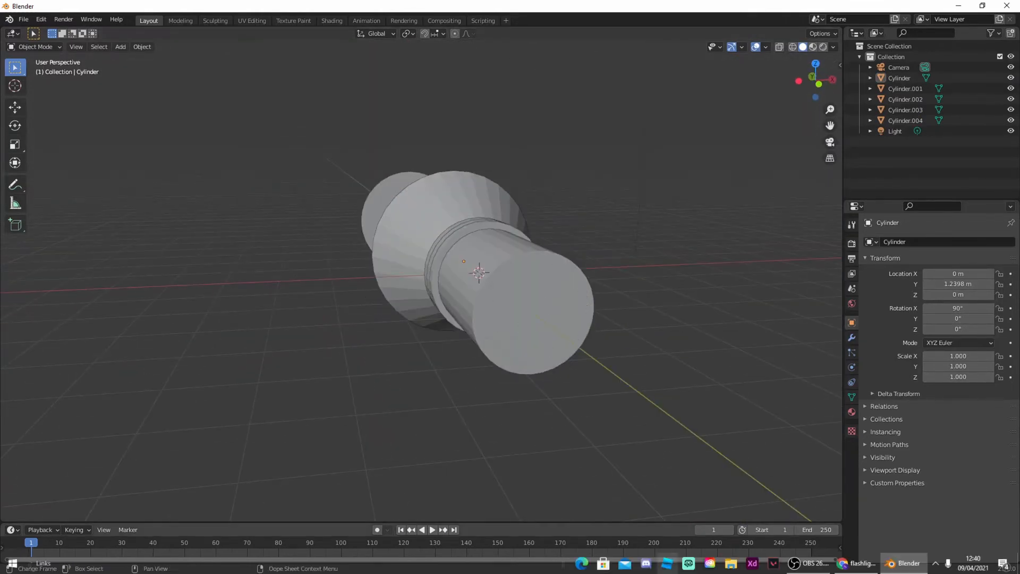
pyautogui.moveTo(683, 451); pyautogui.dragTo(408, 242, button='middle')
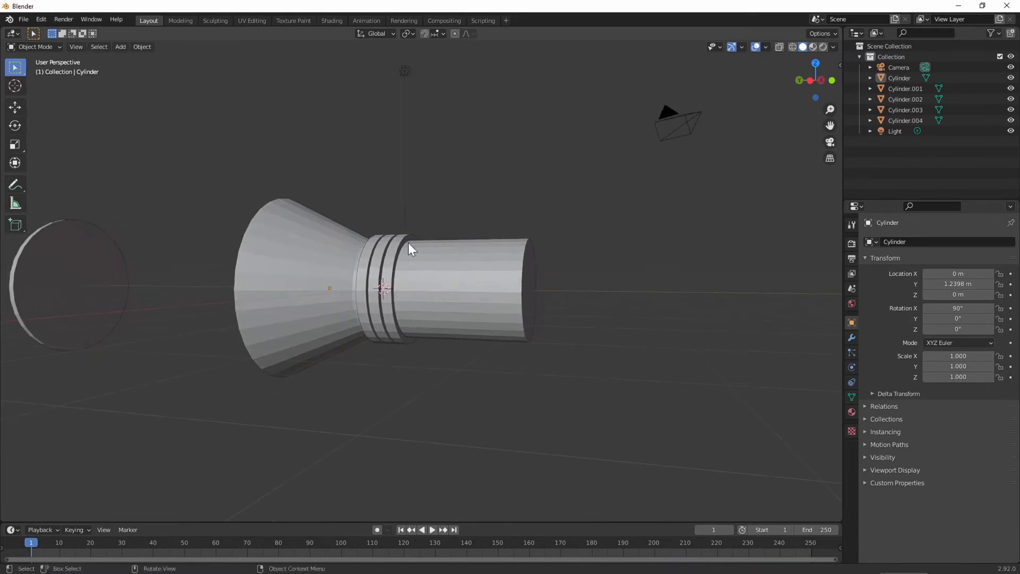
# Duplicate the third ring to the handle's rear end at Y about -3.09 m and scale the copy down to about 0.892 by 0.892 by 0.082.
pyautogui.click(390, 250)
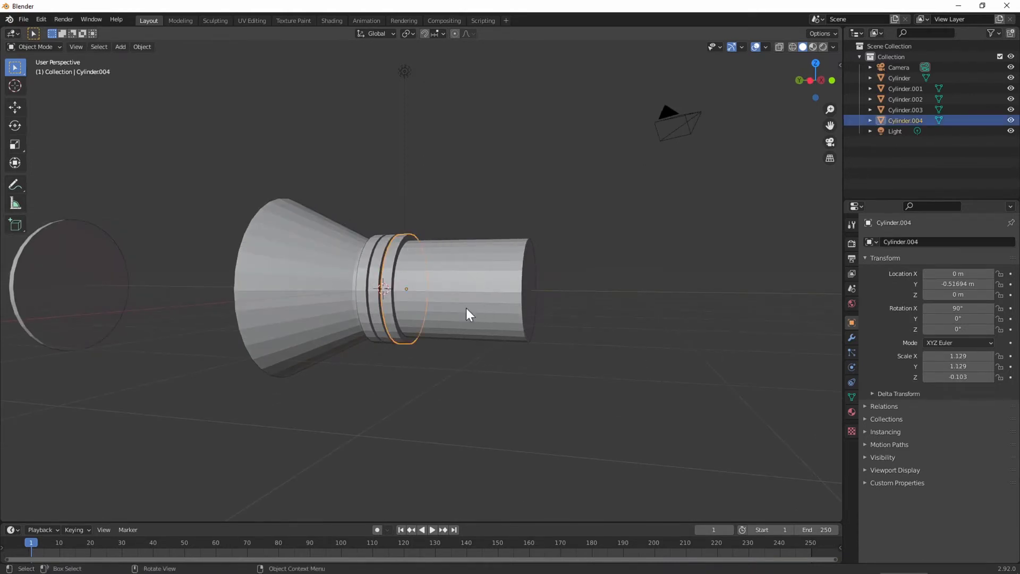
pyautogui.hotkey('shift', 'd')
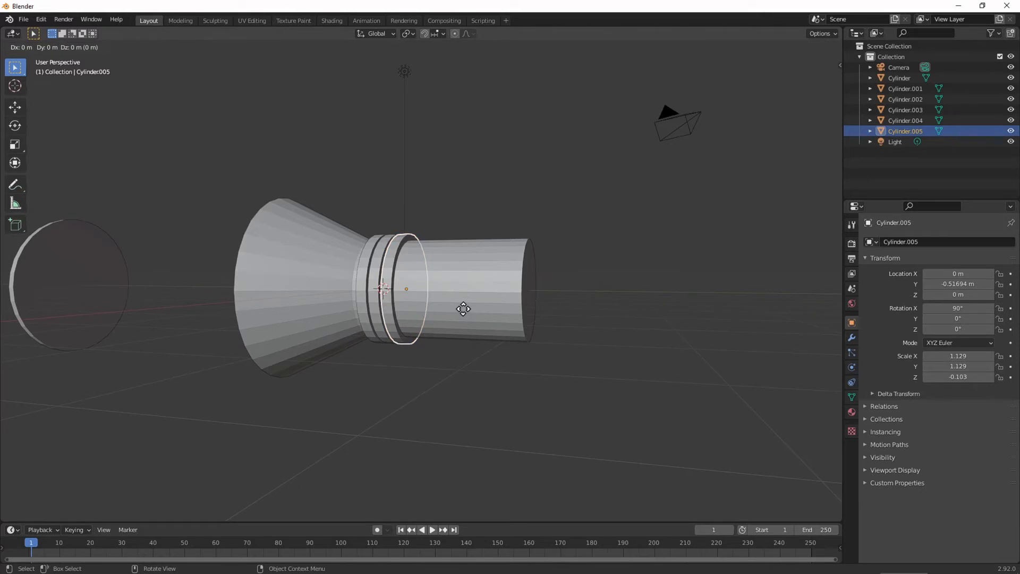
pyautogui.press('y')
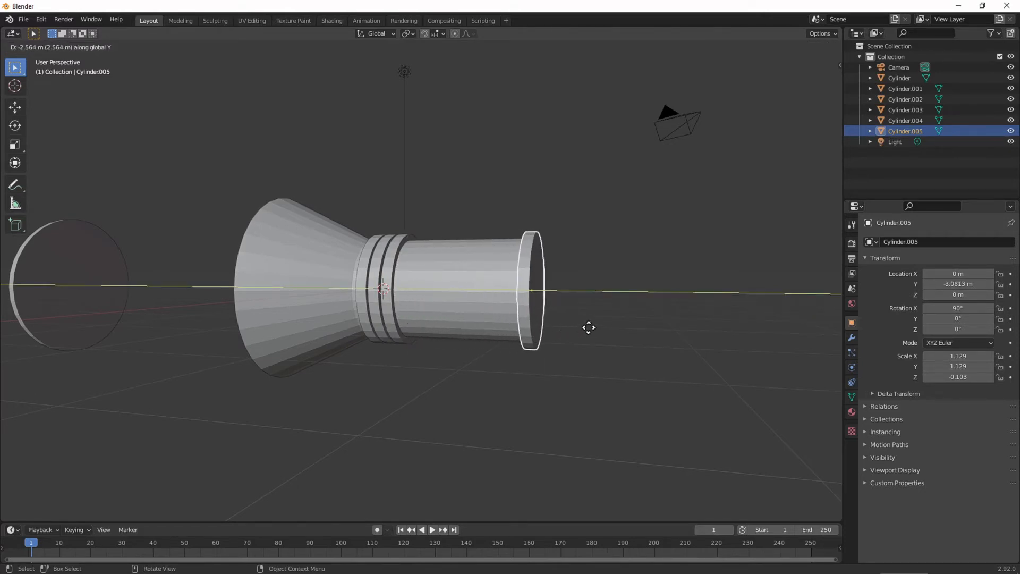
pyautogui.click(588, 327)
pyautogui.scroll(4, 609, 333)
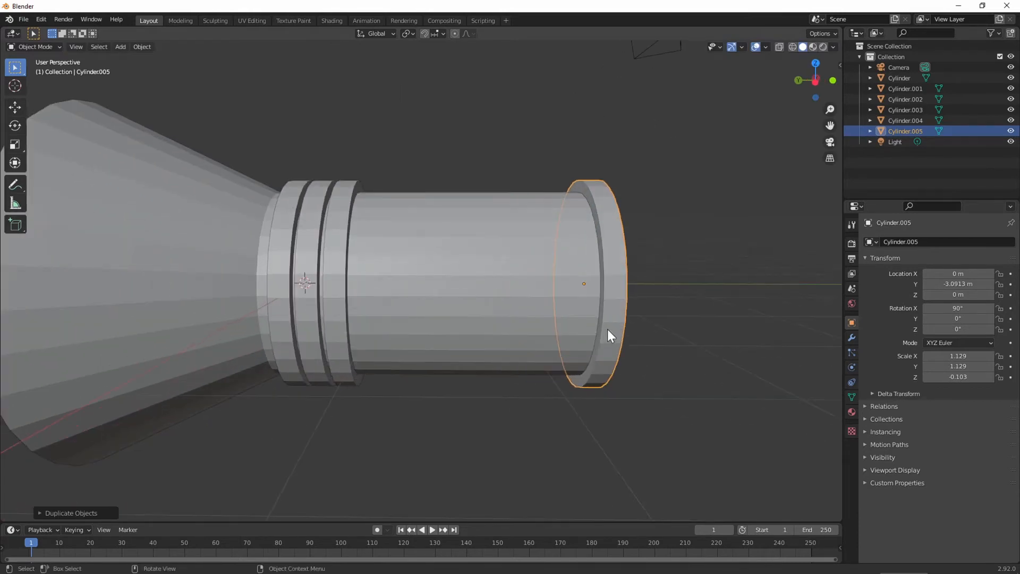
pyautogui.press('s')
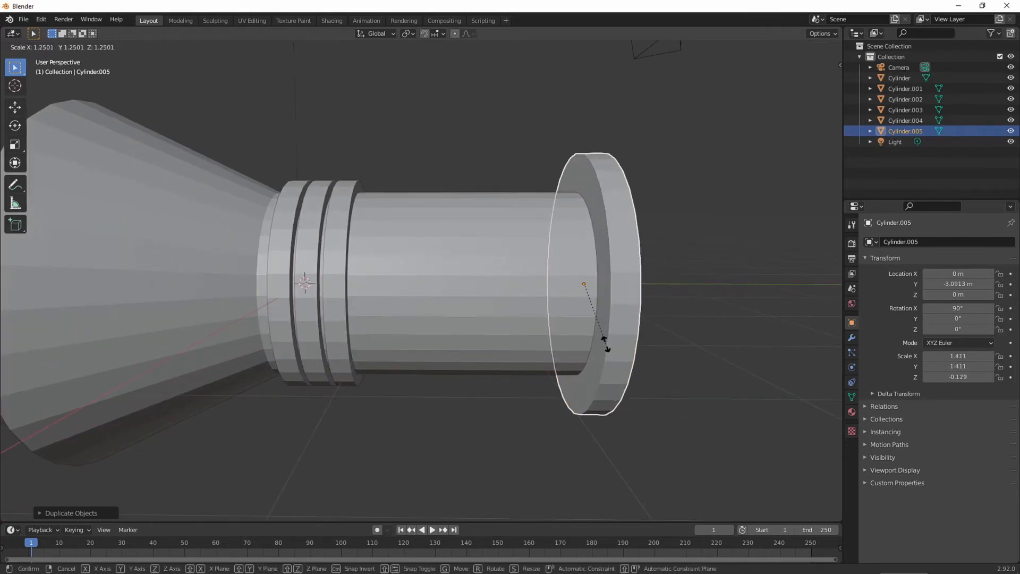
pyautogui.click(607, 322)
# Duplicate the large and small rings alternately along Y behind the handle to form a ribbed tail with four large rings, ending at about -4.31 m.
pyautogui.press('KP_3')
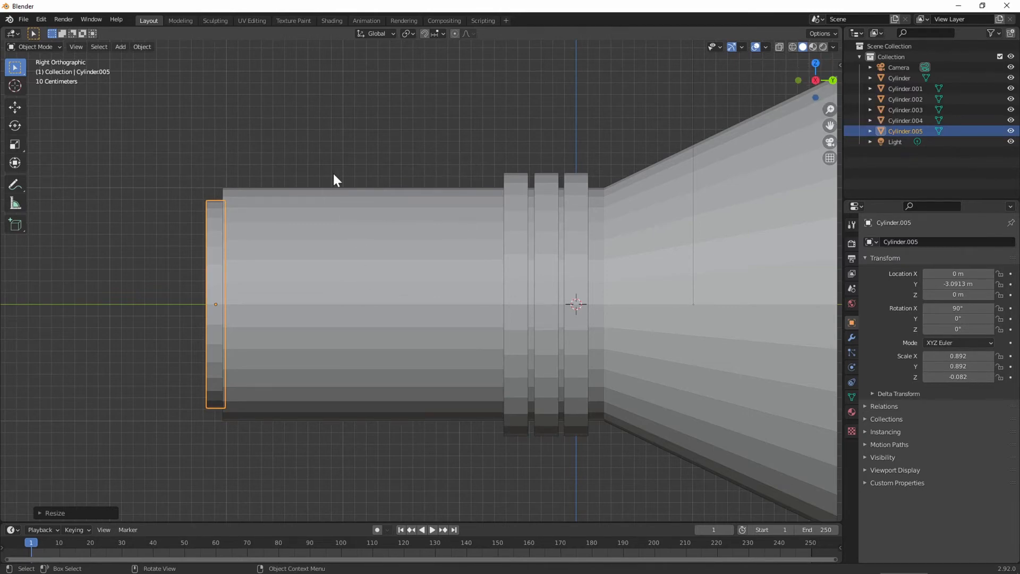
pyautogui.hotkey('shift', 'd')
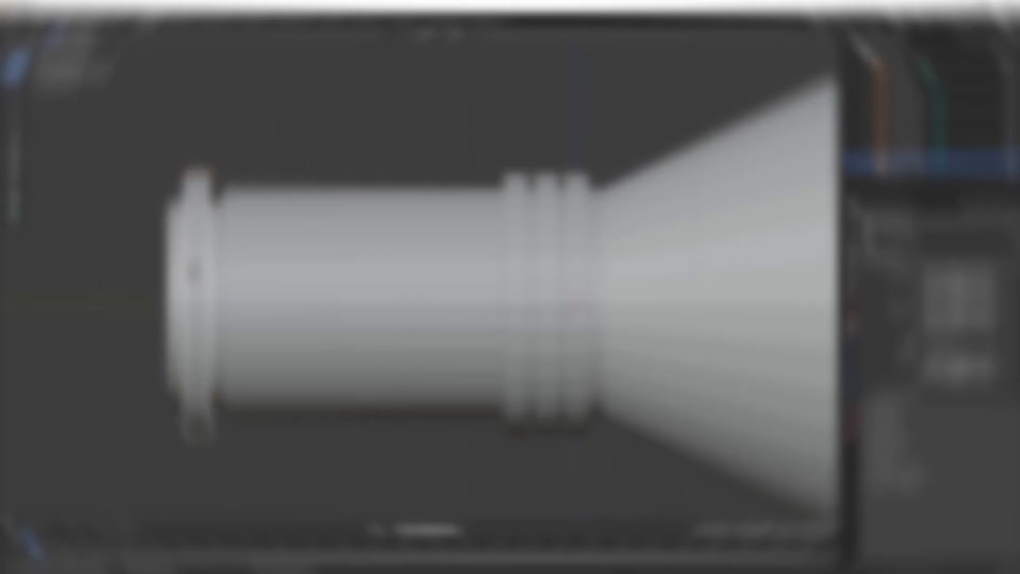
pyautogui.press('y')
pyautogui.click(451, 190)
pyautogui.moveTo(451, 190); pyautogui.dragTo(514, 245, button='middle')
pyautogui.press('KP_3')
pyautogui.click(178, 276)
pyautogui.hotkey('shift', 'd')
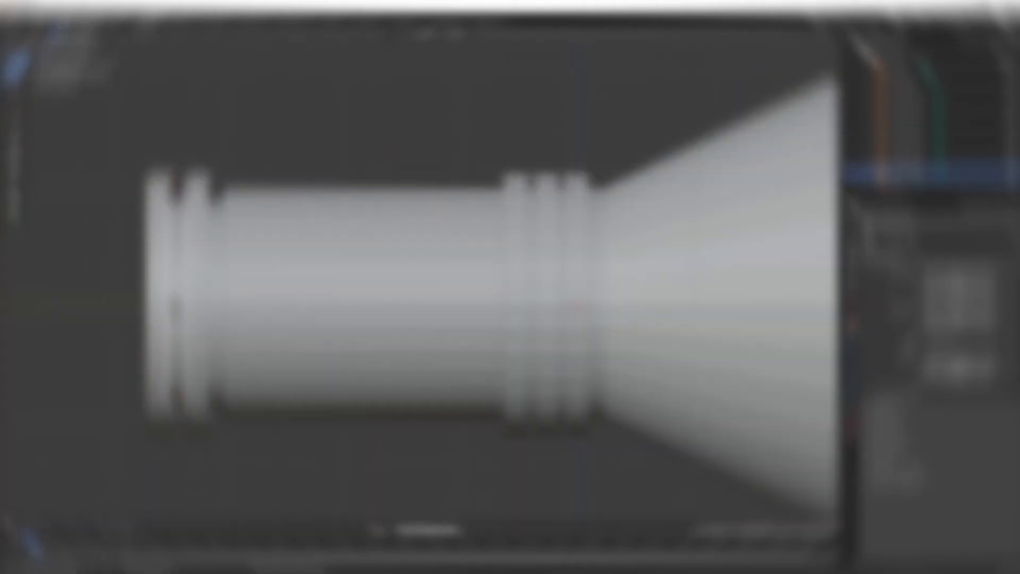
pyautogui.press('y')
pyautogui.click(140, 276)
pyautogui.click(158, 276)
pyautogui.hotkey('shift', 'd')
pyautogui.press('y')
pyautogui.click(118, 276)
pyautogui.click(139, 276)
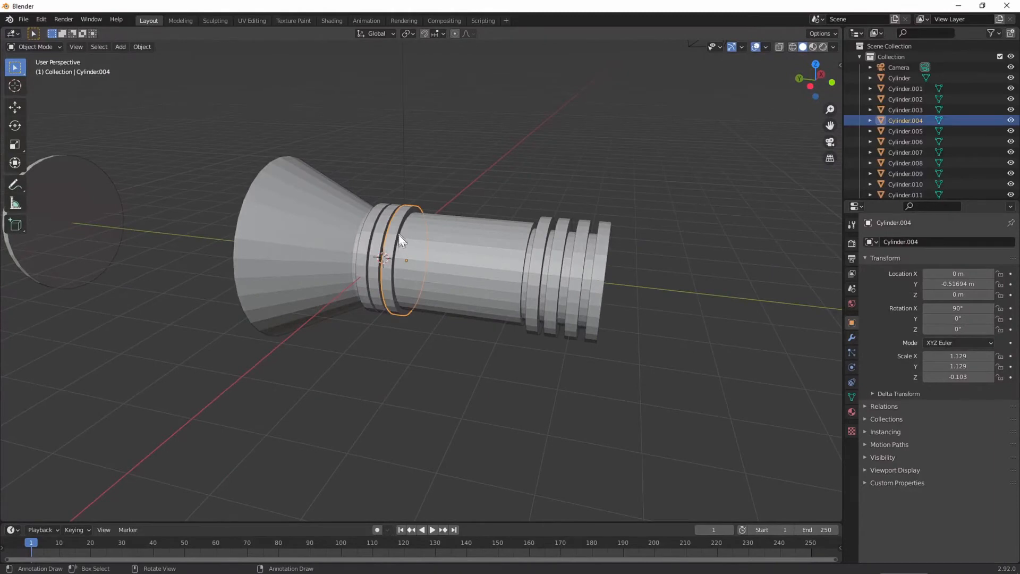
pyautogui.click(398, 232)
pyautogui.click(397, 232)
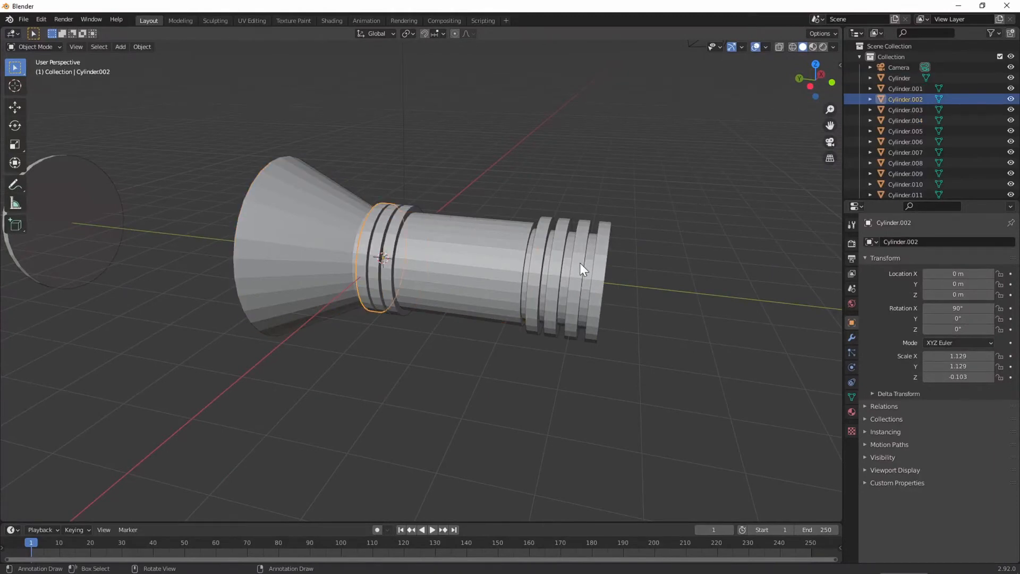
pyautogui.click(602, 262)
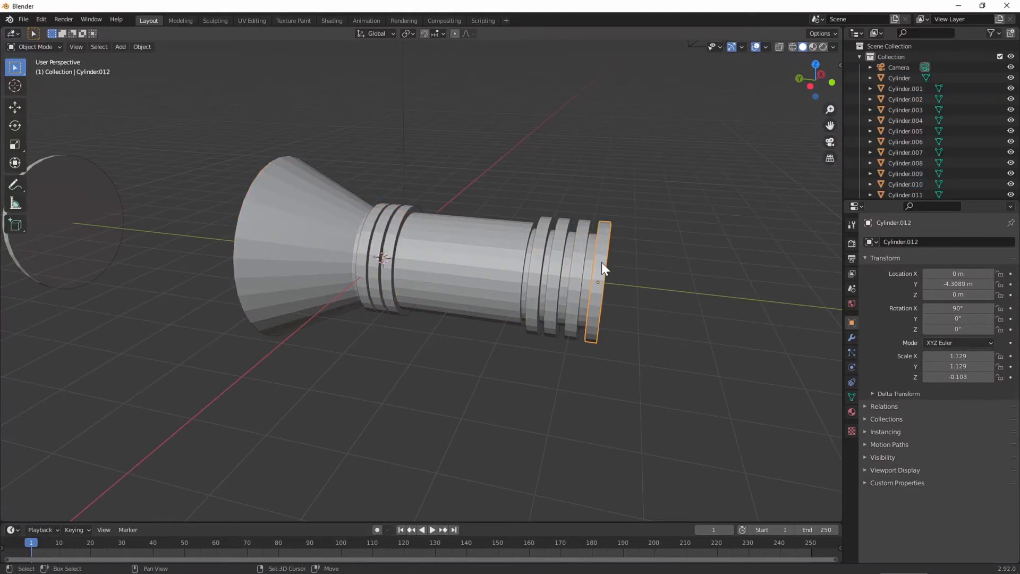
pyautogui.hotkey('shift', 'd')
pyautogui.click(602, 262)
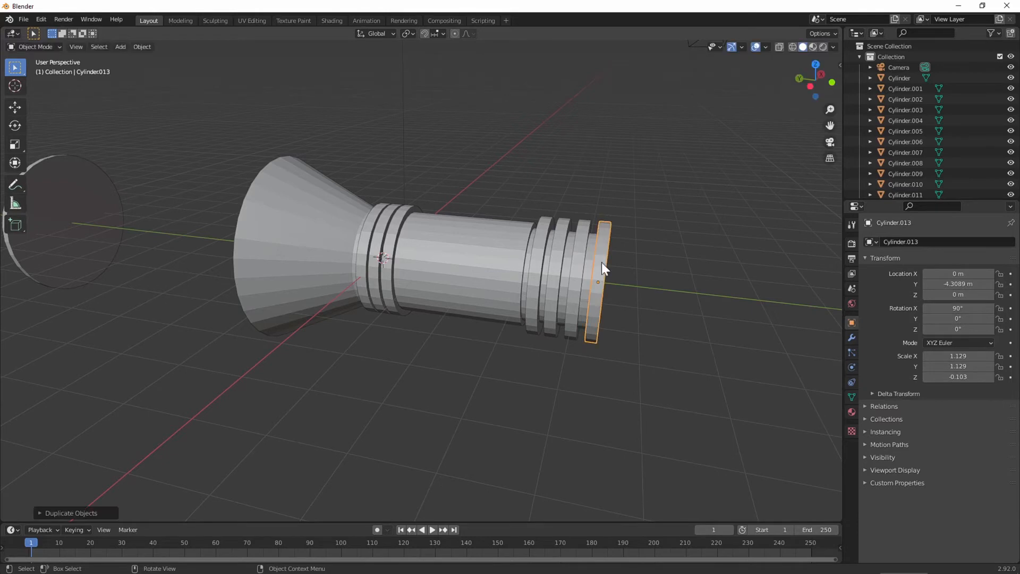
pyautogui.click(585, 279)
pyautogui.click(590, 278)
pyautogui.click(601, 279)
pyautogui.press('Delete')
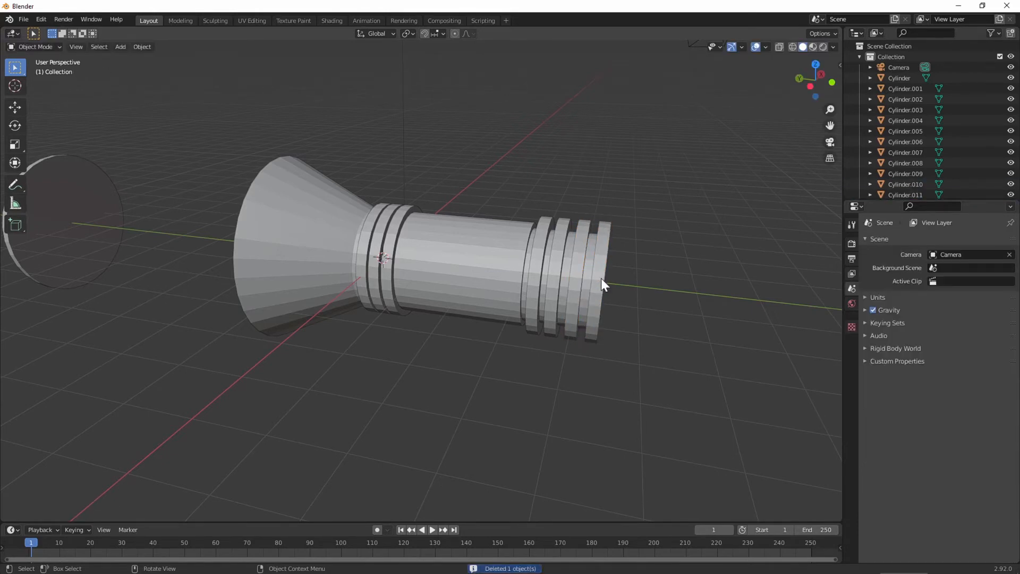
# Extend the ribbed tail with a small ring copy at Y about -4.44 m and a large ring copy at about -4.62 m.
pyautogui.click(601, 278)
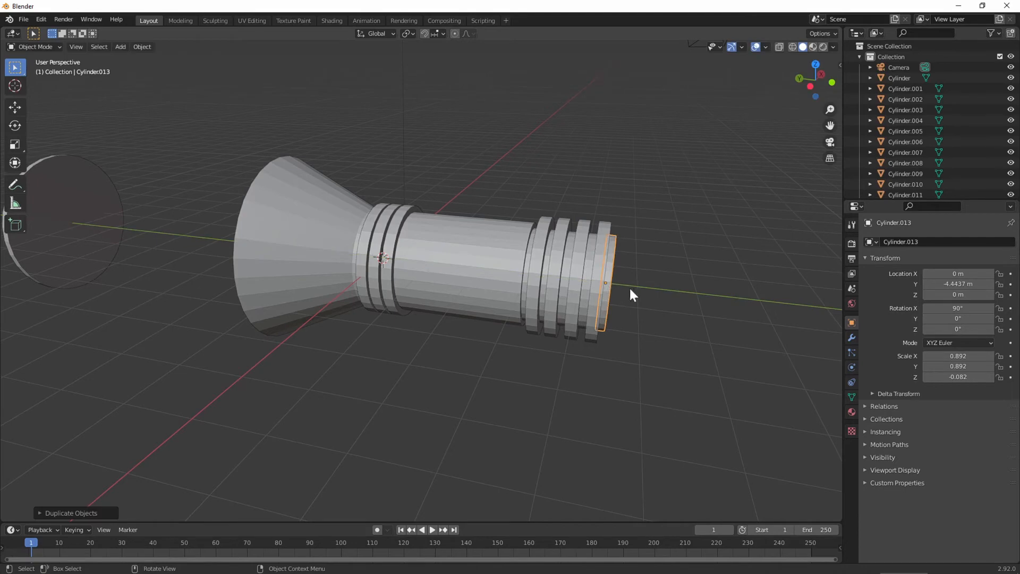
pyautogui.hotkey('shift', 'd')
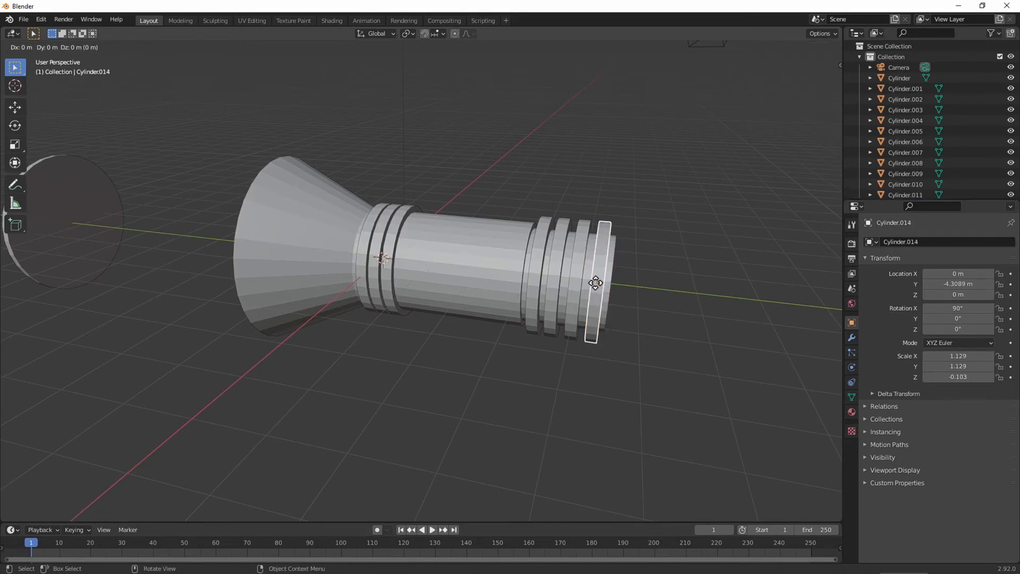
pyautogui.press('y')
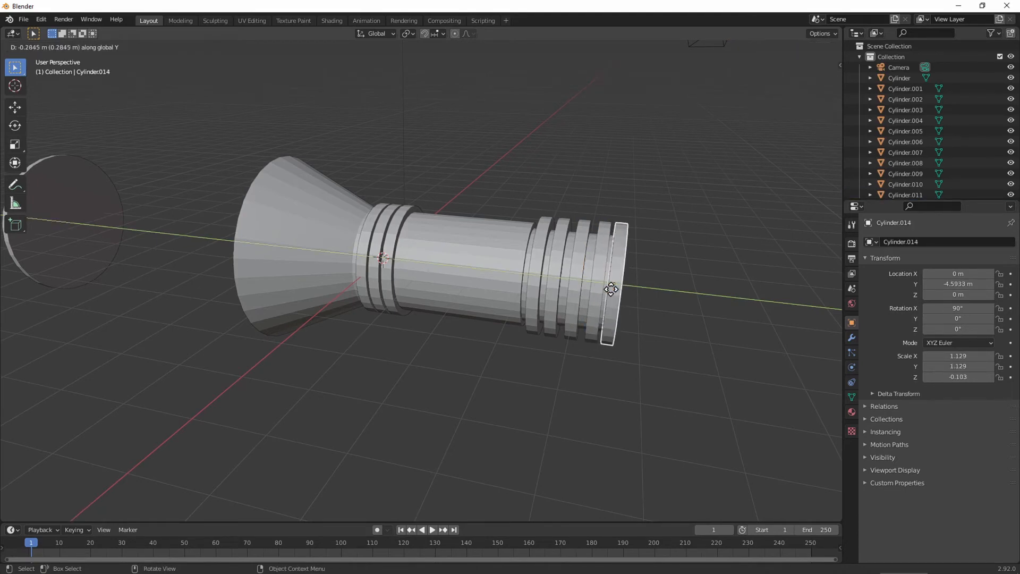
pyautogui.click(613, 289)
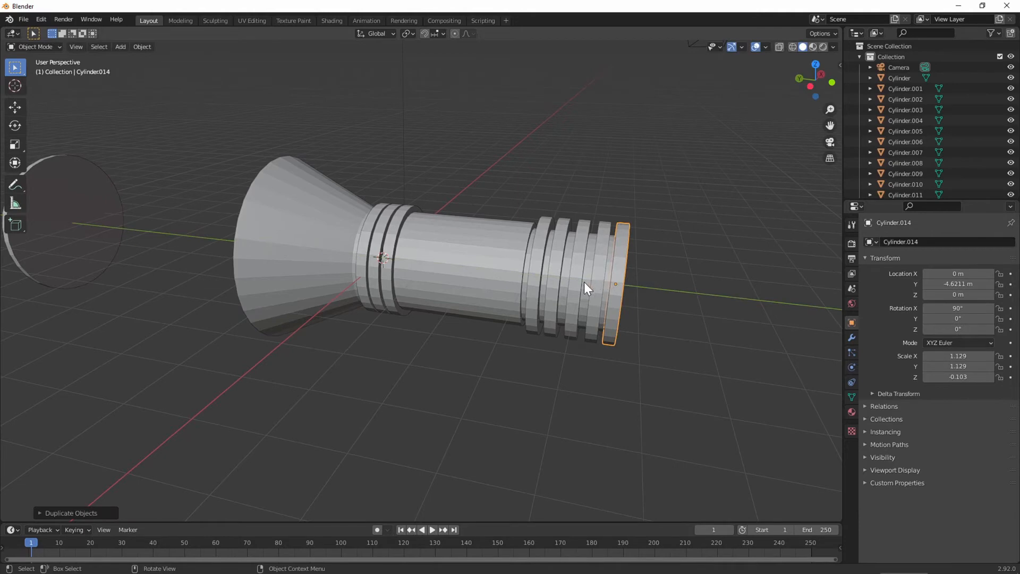
# Scale the rearmost ring copy at the end of the tail.
pyautogui.press('s')
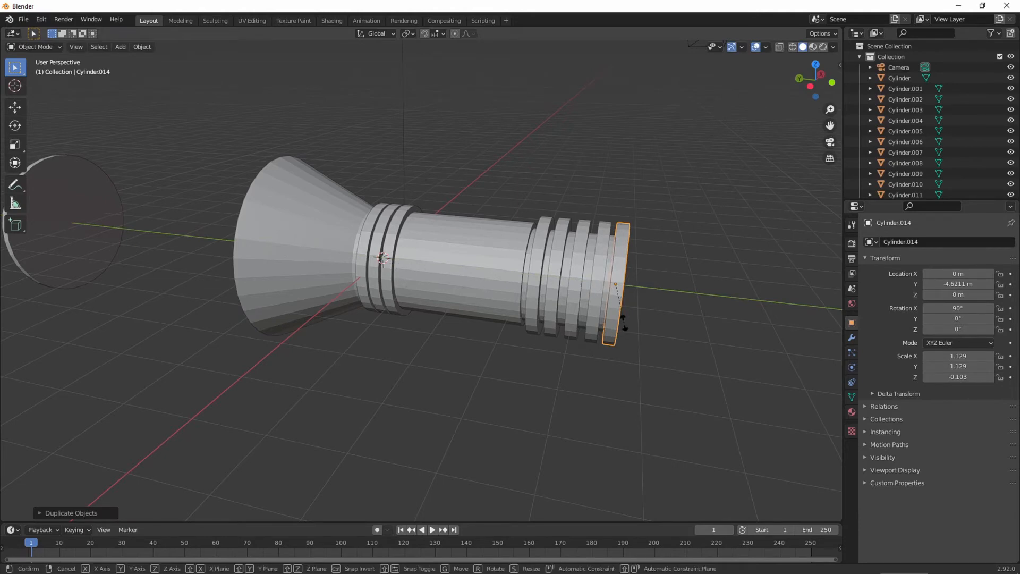